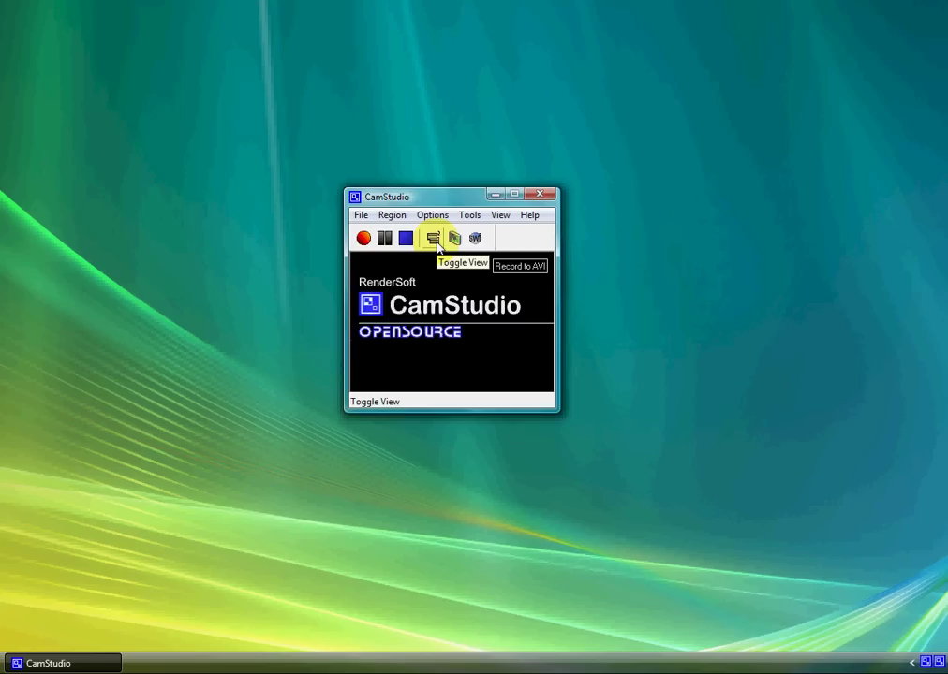
# Collapse and restore the recorder window, and toggle the output format to SWF and back to AVI.
pyautogui.click(435, 243)
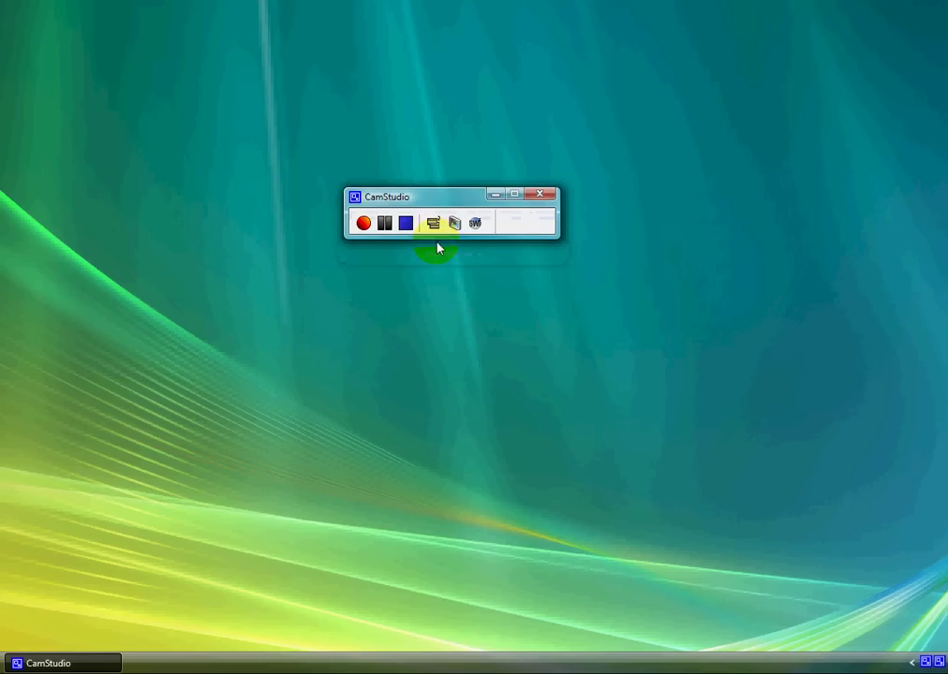
pyautogui.click(433, 225)
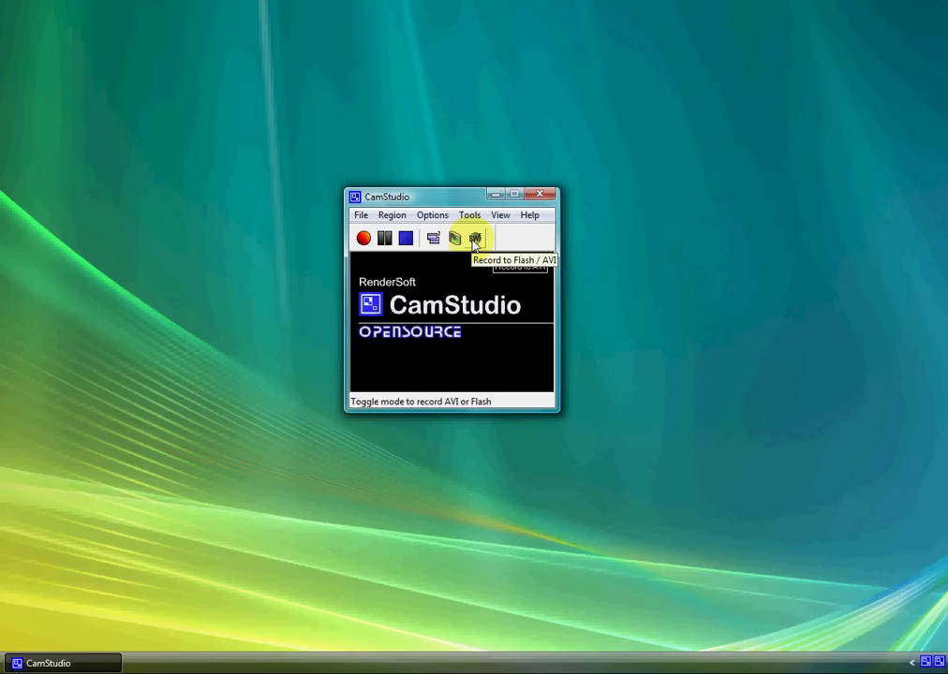
pyautogui.click(475, 240)
pyautogui.click(476, 240)
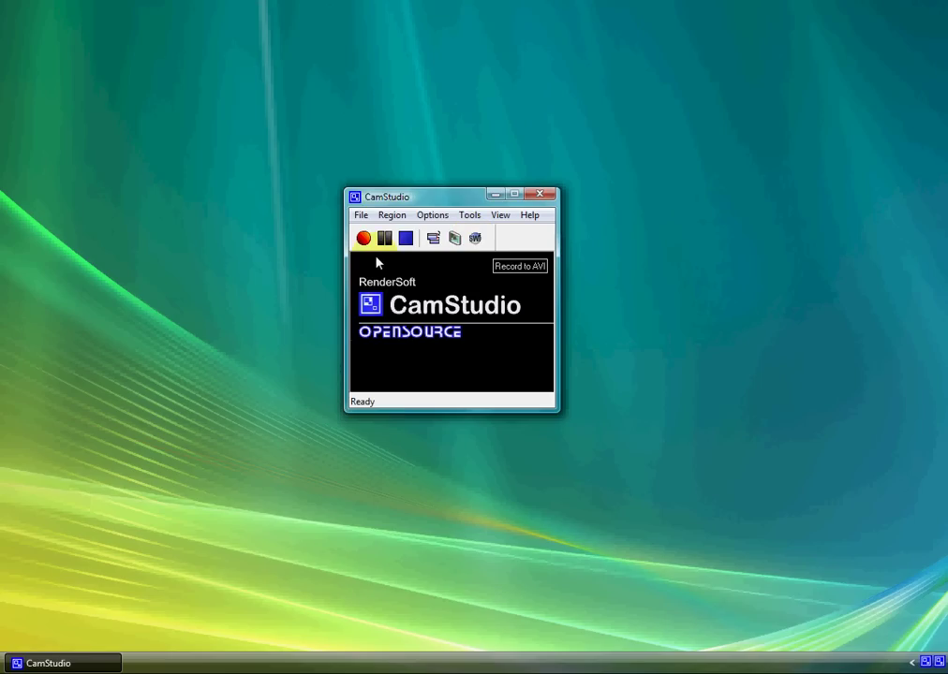
# Try a fixed 320×240 capture region, then switch back to a freely drawn region.
pyautogui.click(362, 218)
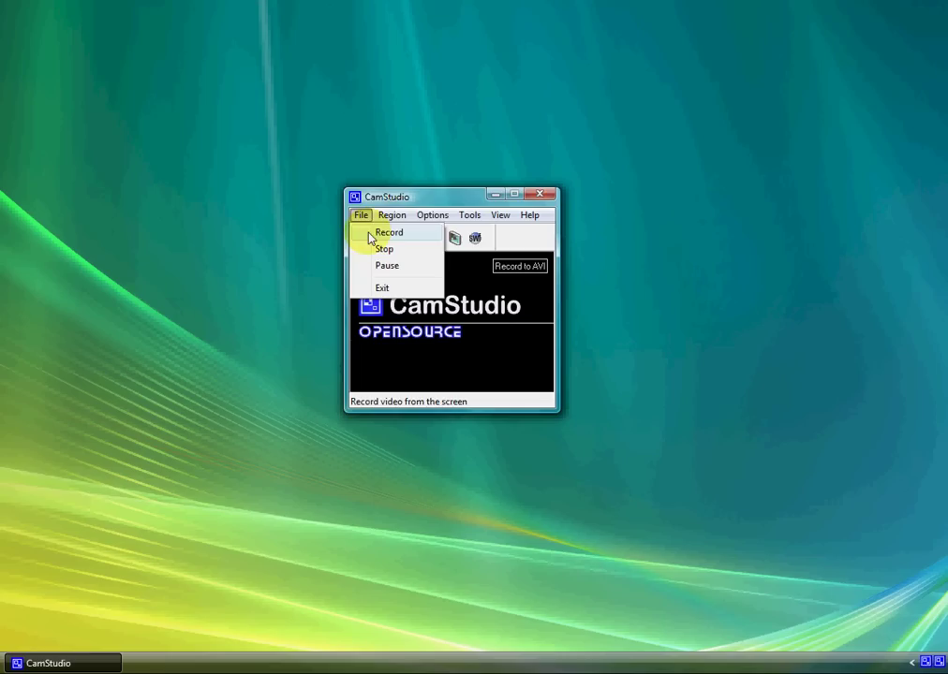
pyautogui.moveTo(388, 217)
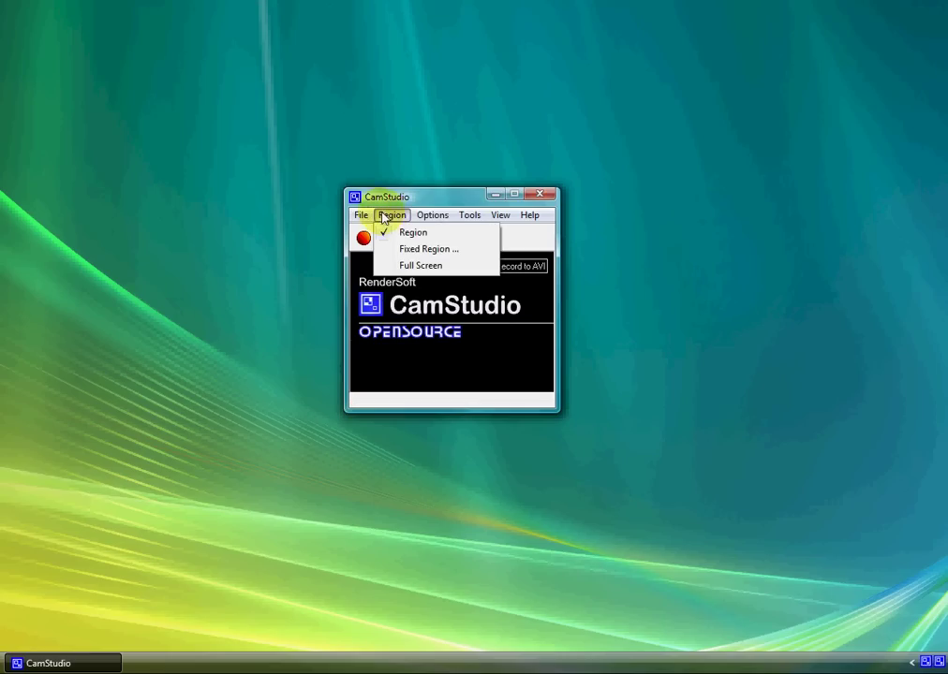
pyautogui.click(384, 264)
pyautogui.click(403, 220)
pyautogui.click(403, 248)
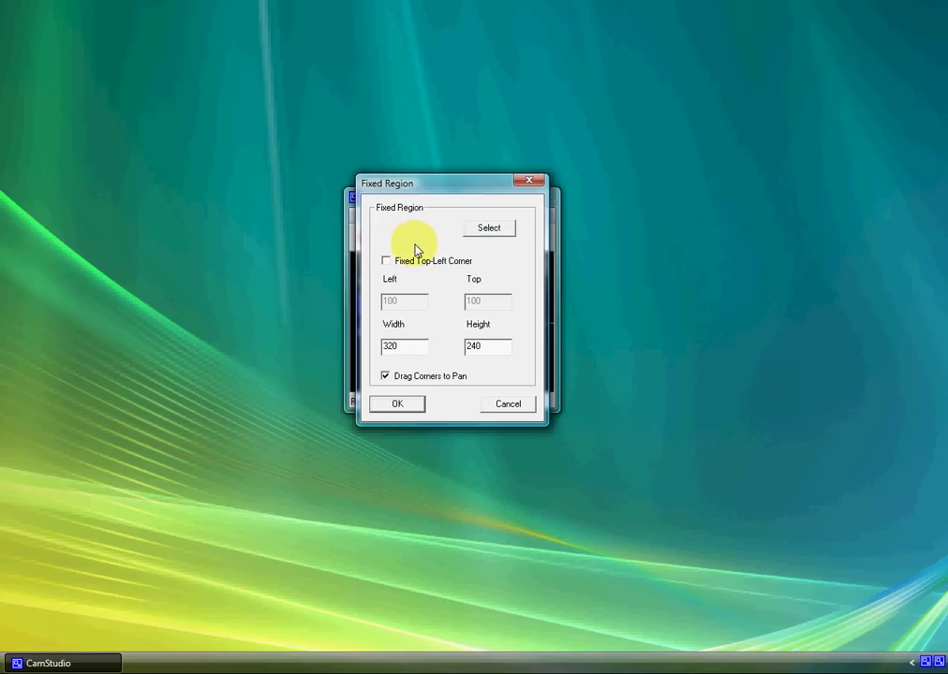
pyautogui.click(404, 410)
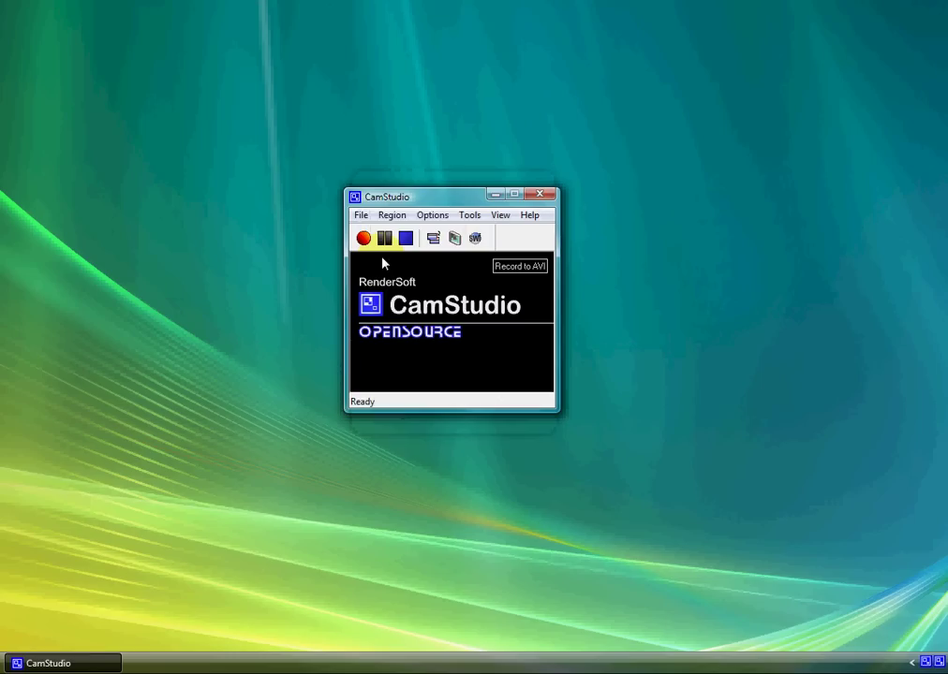
pyautogui.click(391, 215)
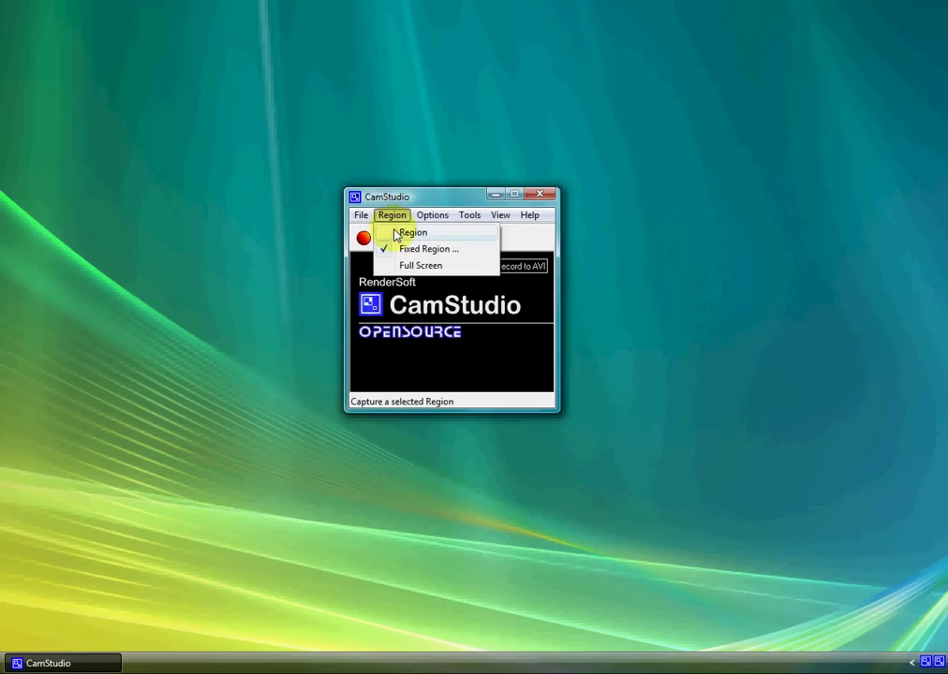
pyautogui.click(393, 232)
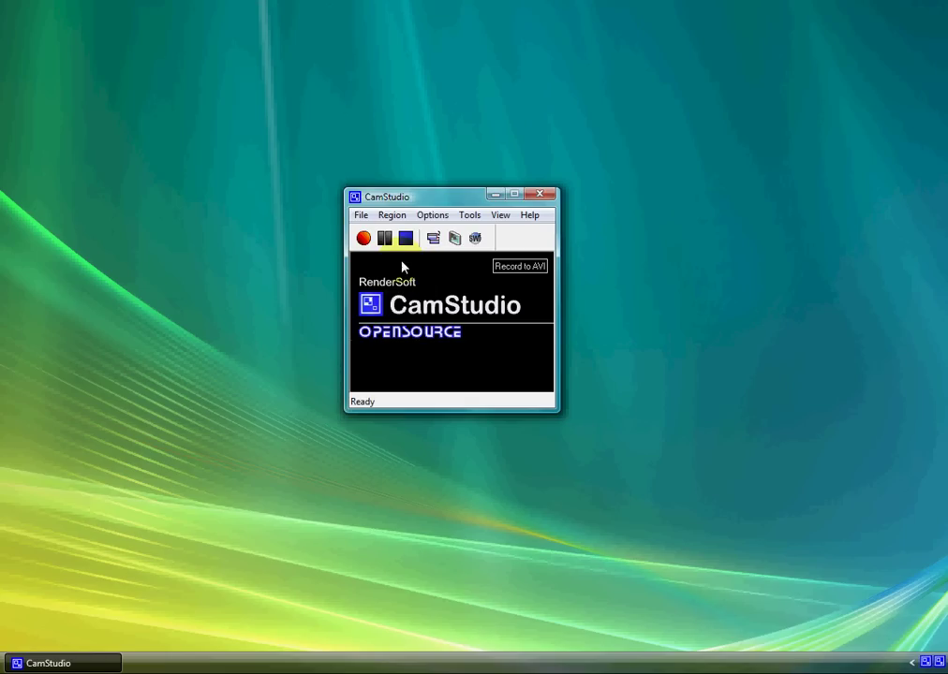
# Start recording and draw a 718×655 capture area across the desktop, adjusting its corners.
pyautogui.click(363, 237)
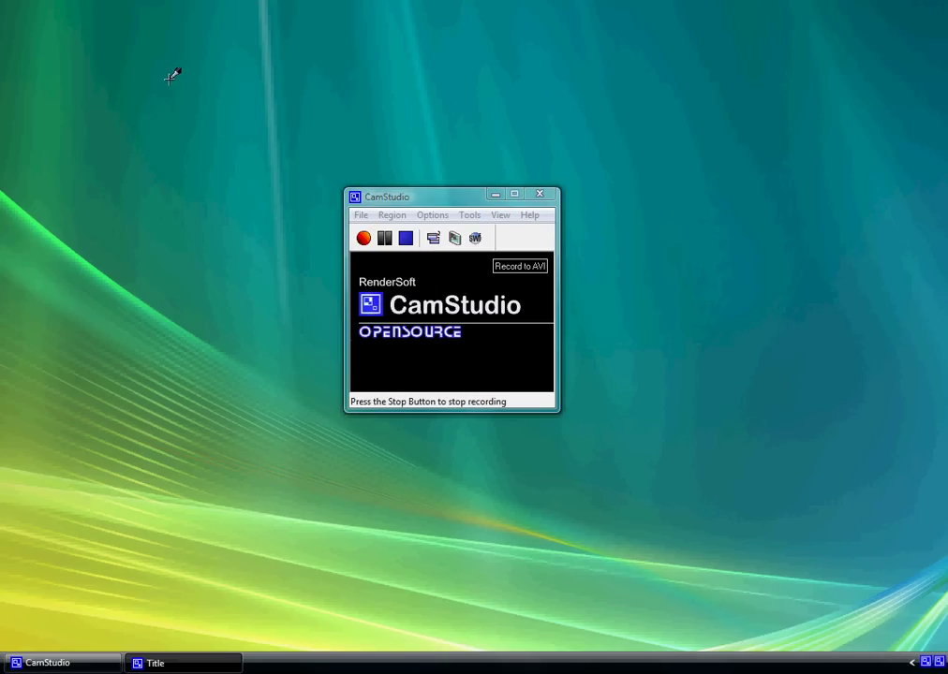
pyautogui.moveTo(178, 88); pyautogui.dragTo(719, 577)
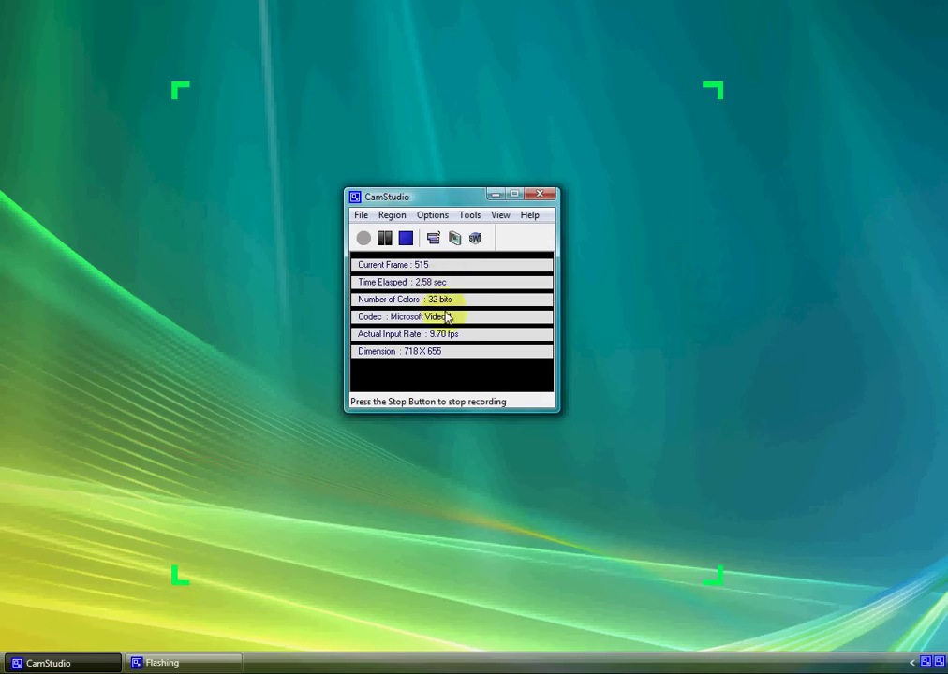
pyautogui.moveTo(615, 181)
pyautogui.mouseDown()
pyautogui.moveTo(698, 93)
pyautogui.moveTo(615, 100)
pyautogui.moveTo(275, 91)
pyautogui.mouseUp()
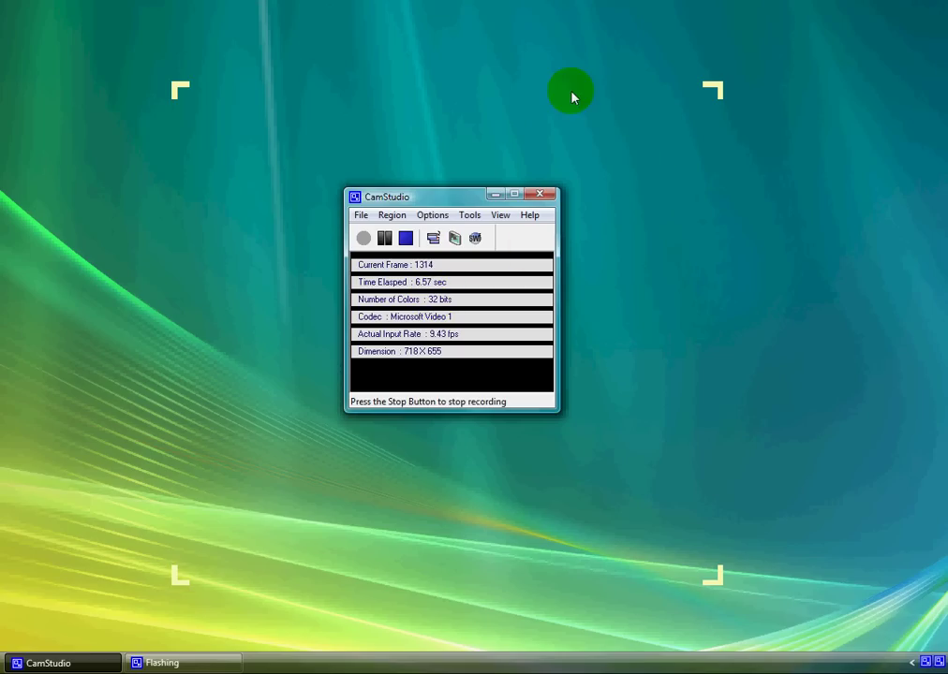
pyautogui.moveTo(573, 96)
pyautogui.mouseDown()
pyautogui.moveTo(730, 84)
pyautogui.moveTo(696, 260)
pyautogui.moveTo(732, 617)
pyautogui.moveTo(596, 594)
pyautogui.mouseUp()
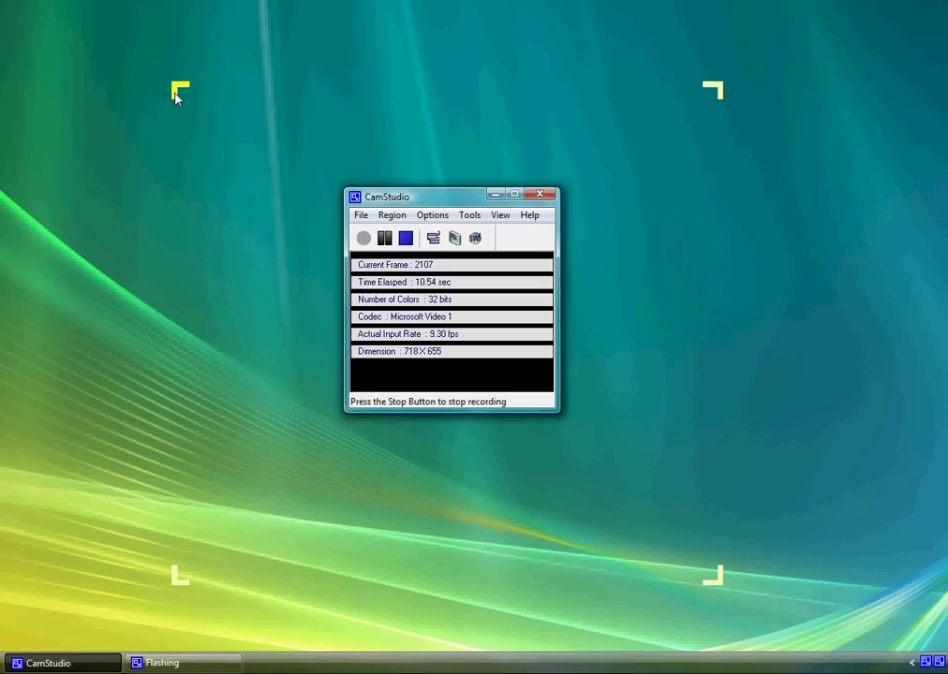
pyautogui.click(283, 107)
pyautogui.moveTo(719, 91); pyautogui.dragTo(630, 159)
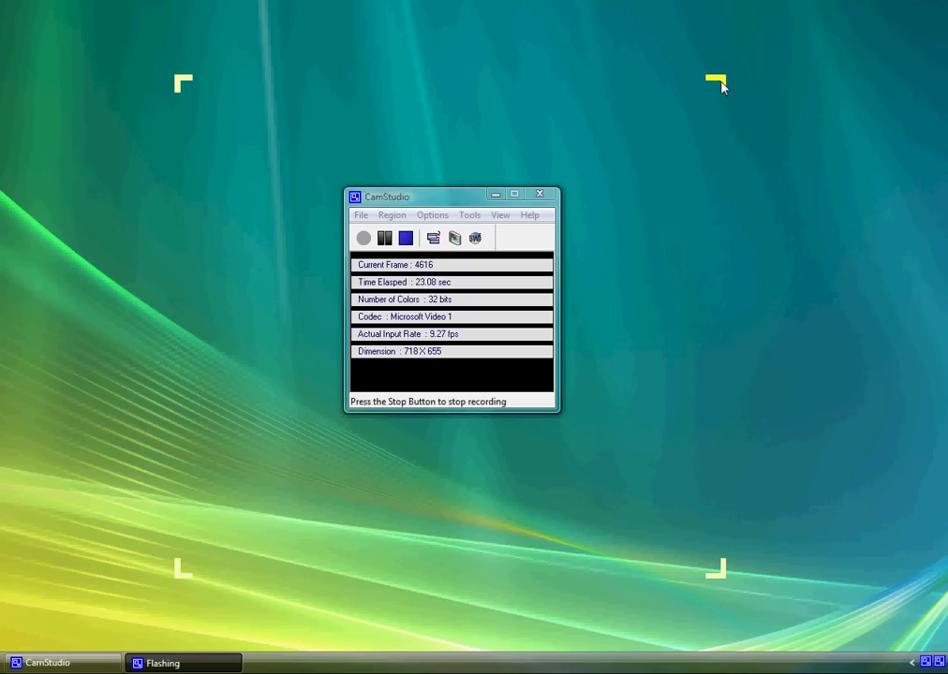
pyautogui.moveTo(721, 86); pyautogui.dragTo(680, 120)
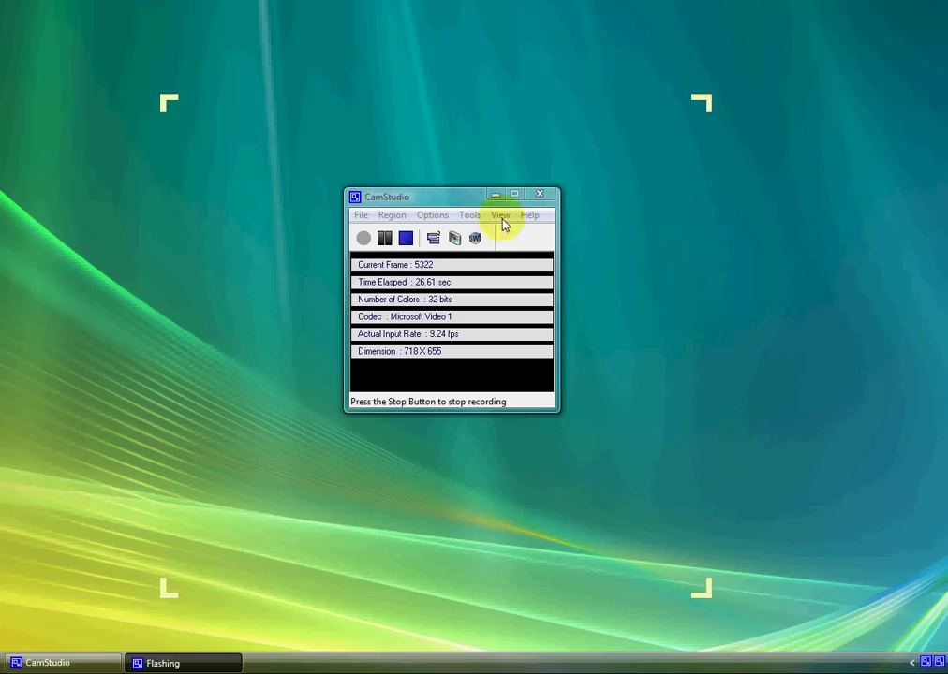
pyautogui.click(444, 201)
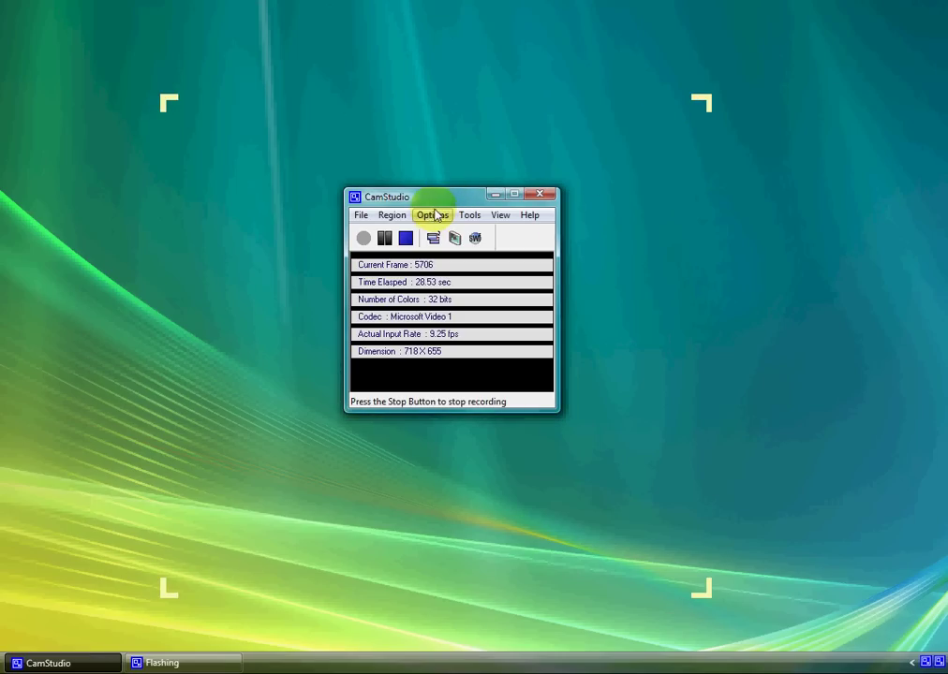
pyautogui.click(432, 216)
pyautogui.click(444, 232)
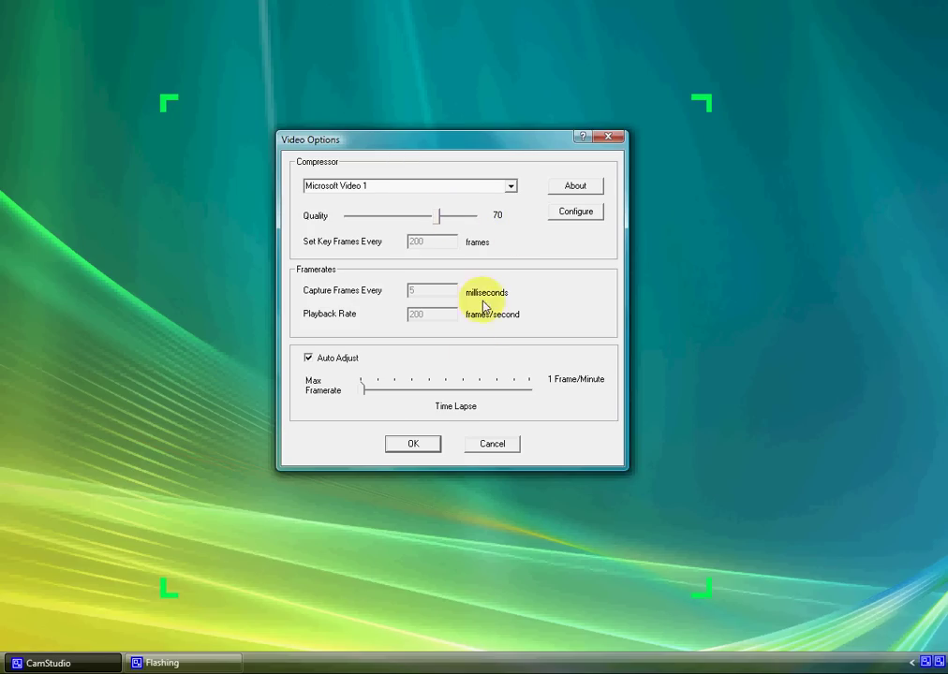
pyautogui.click(419, 444)
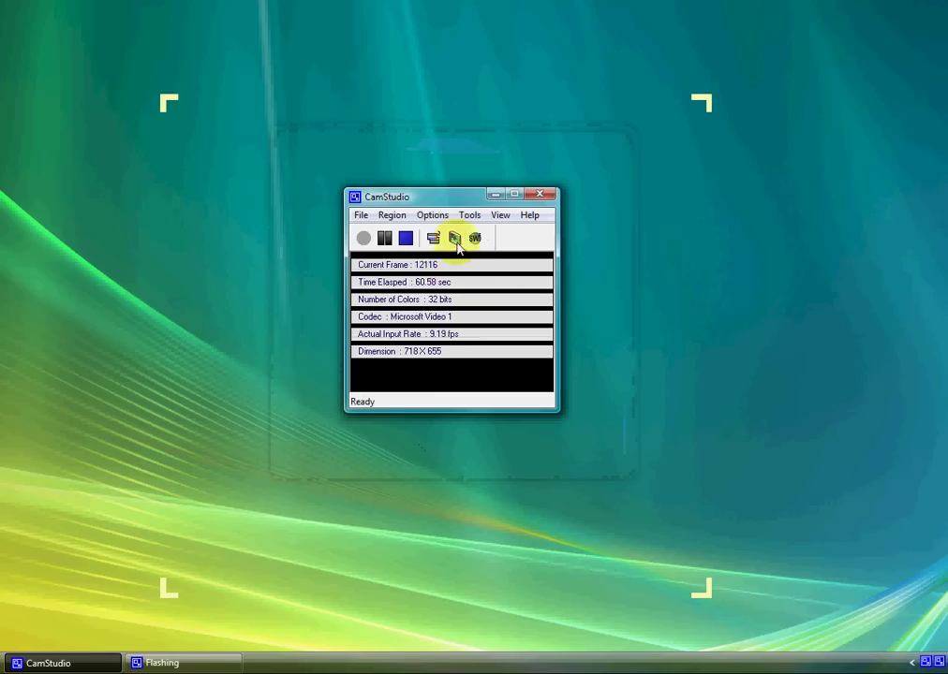
pyautogui.click(450, 219)
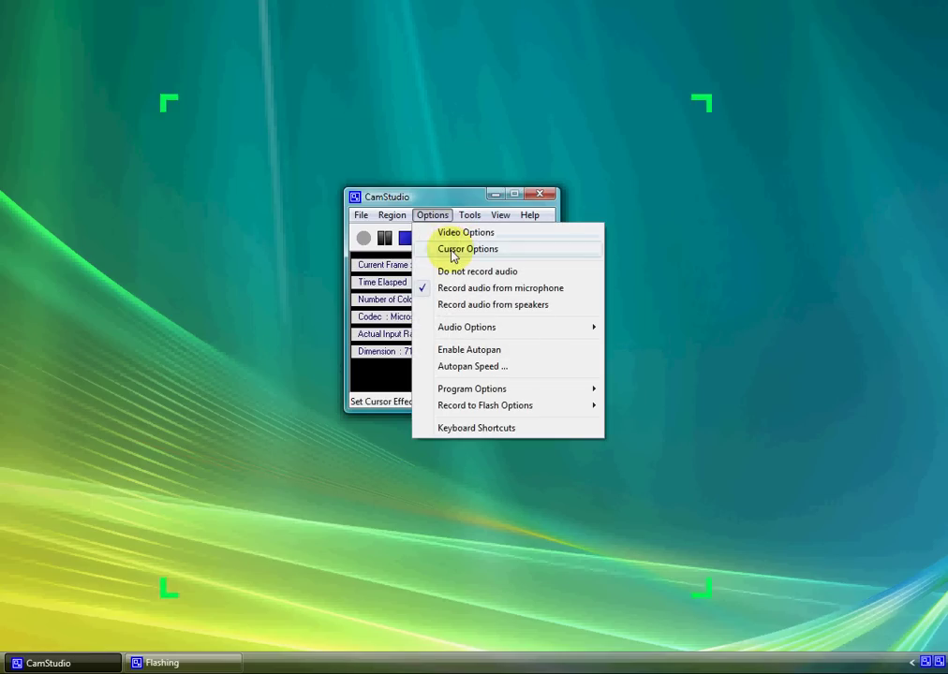
pyautogui.click(453, 249)
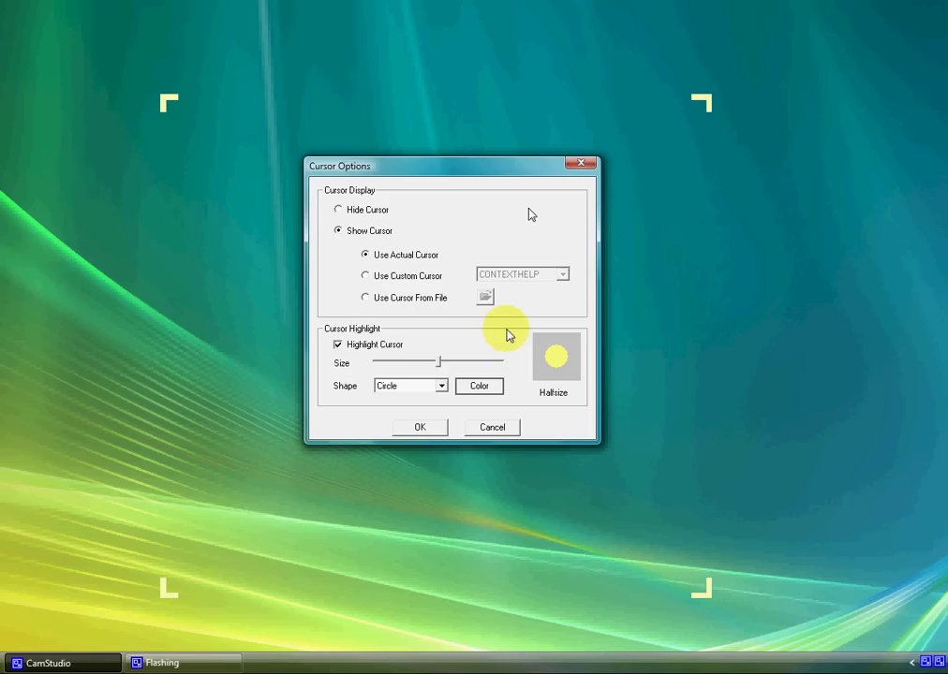
pyautogui.click(442, 387)
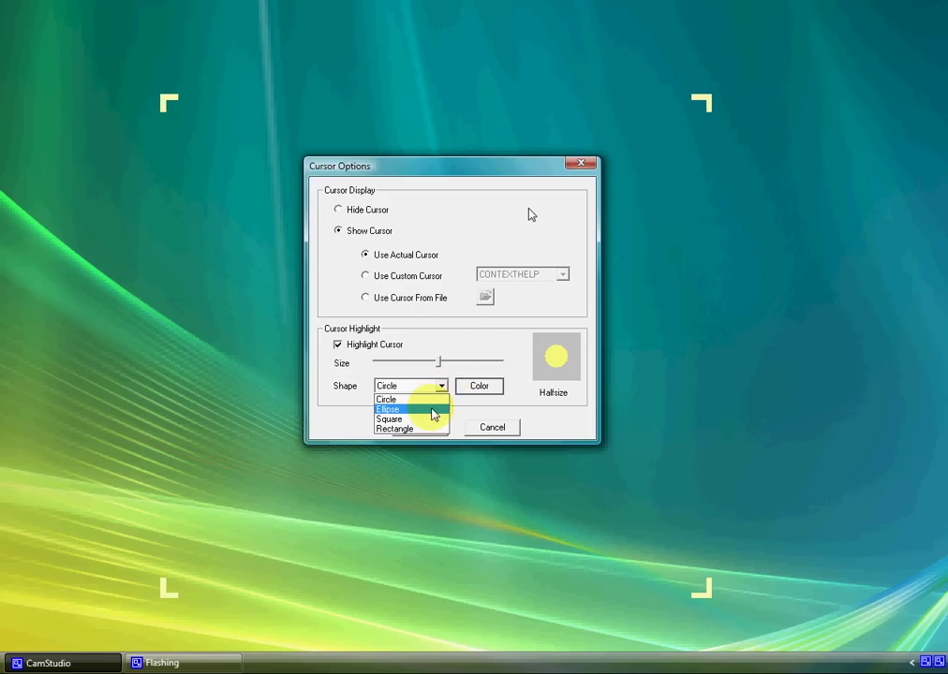
pyautogui.click(432, 410)
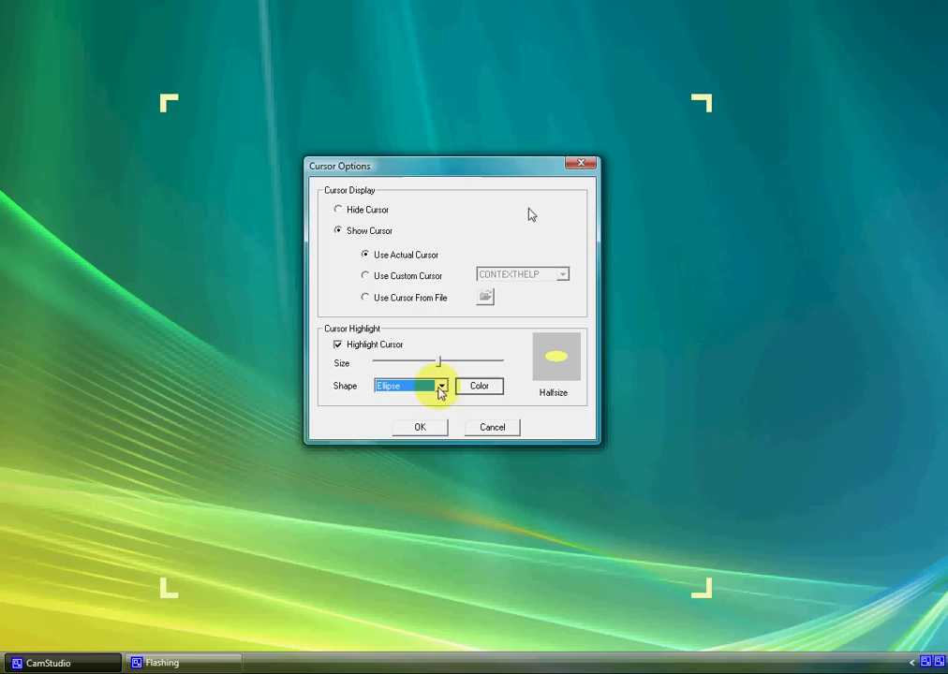
pyautogui.click(442, 387)
pyautogui.click(427, 419)
pyautogui.click(440, 387)
pyautogui.click(424, 430)
pyautogui.click(442, 387)
pyautogui.click(425, 399)
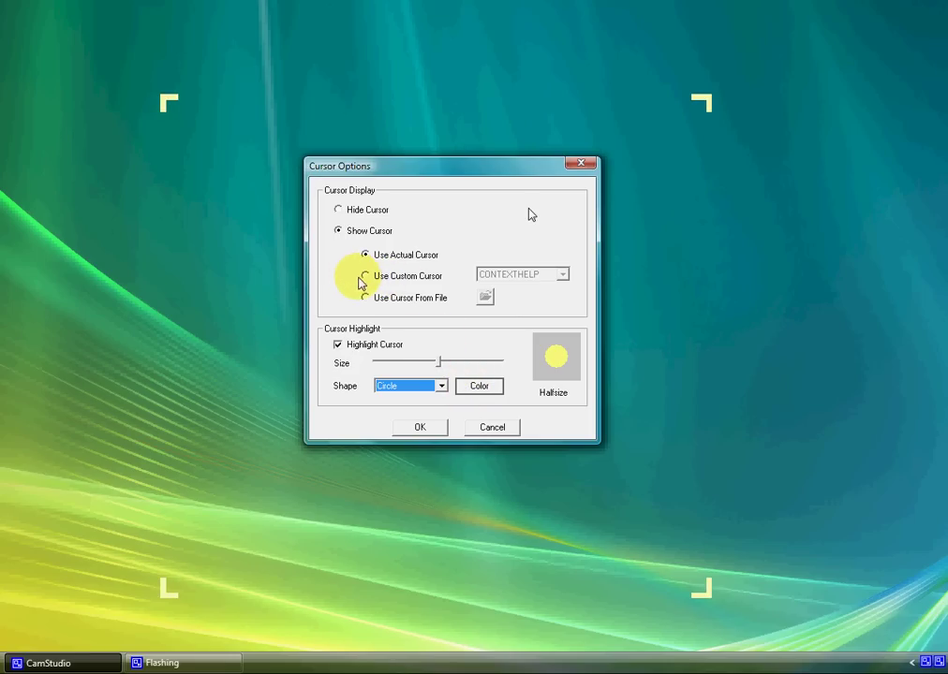
pyautogui.click(428, 429)
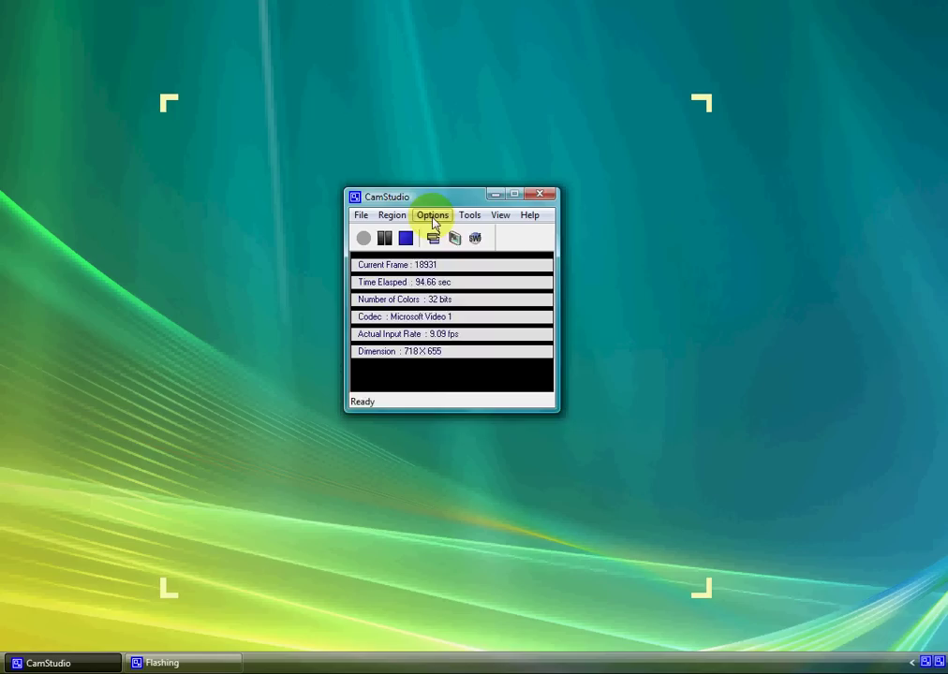
# Close the highlight settings, select speaker audio, and dismiss the warning note.
pyautogui.click(433, 217)
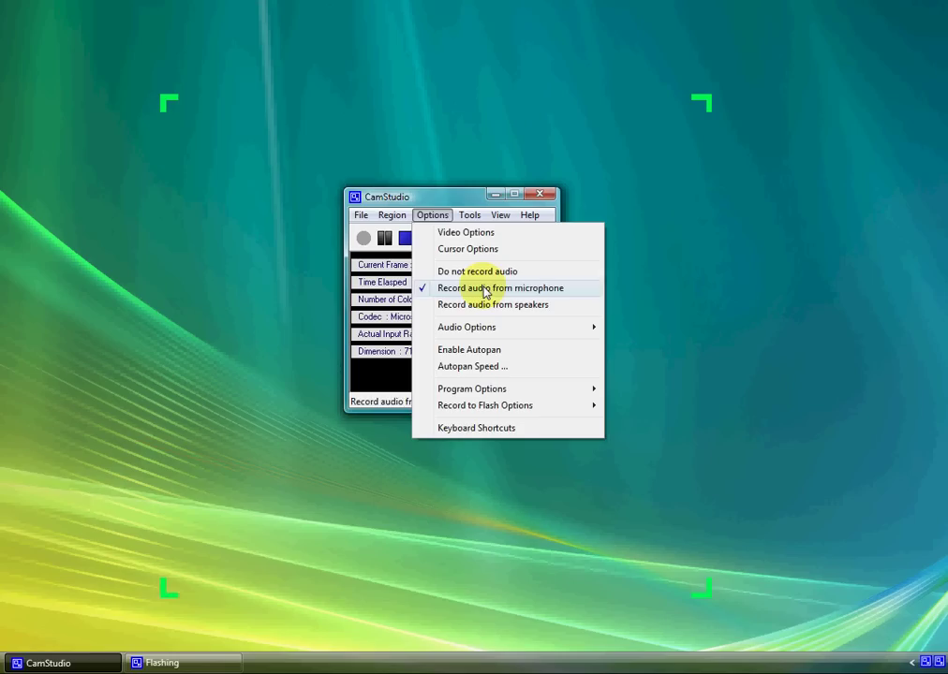
pyautogui.click(482, 306)
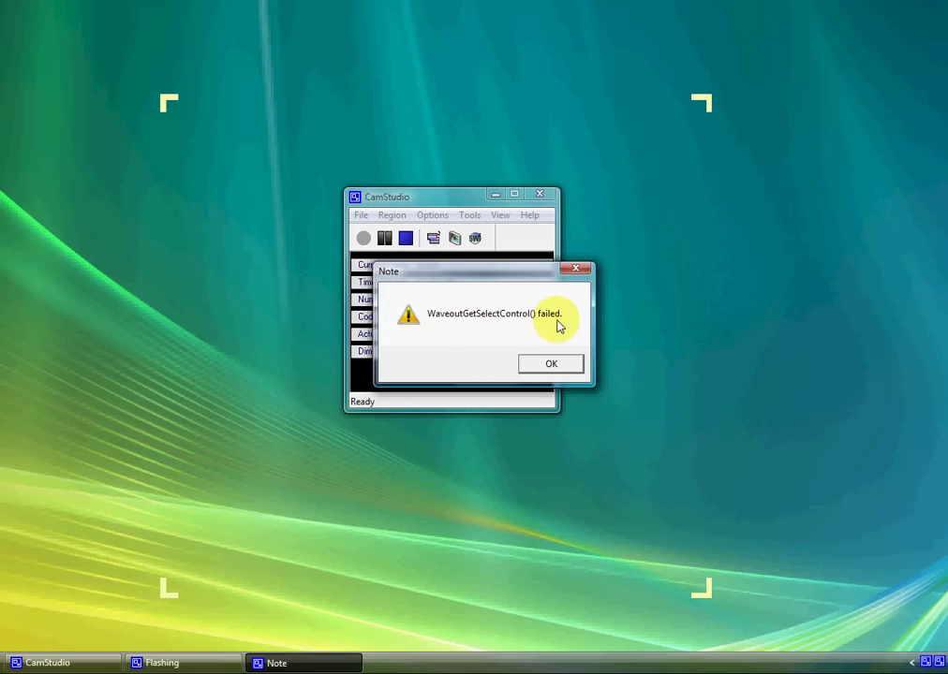
pyautogui.click(553, 364)
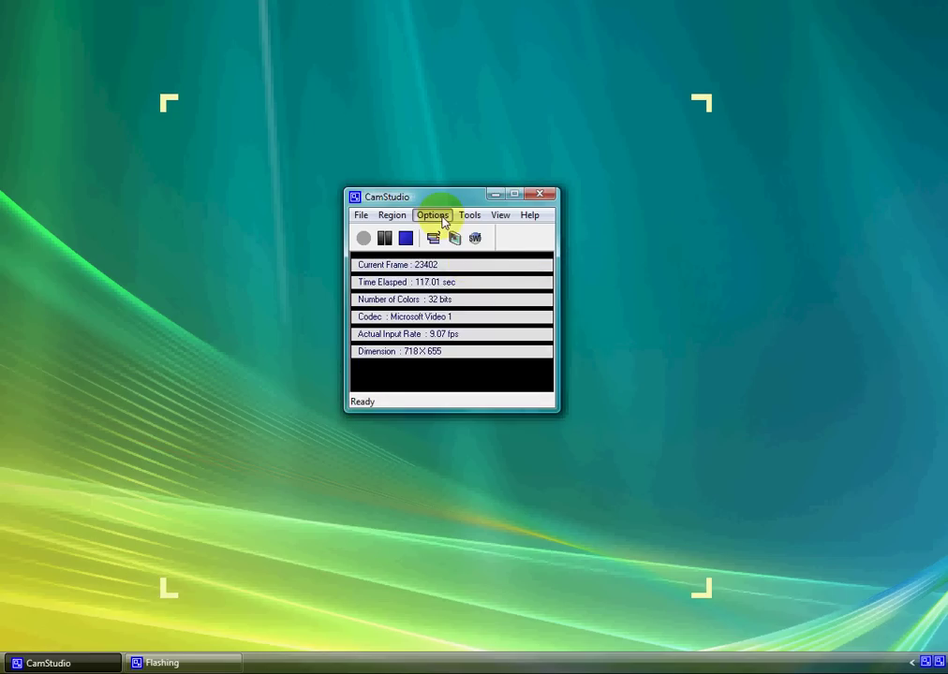
# Choose 'Record audio from microphone' in Options and recheck the audio source.
pyautogui.click(443, 219)
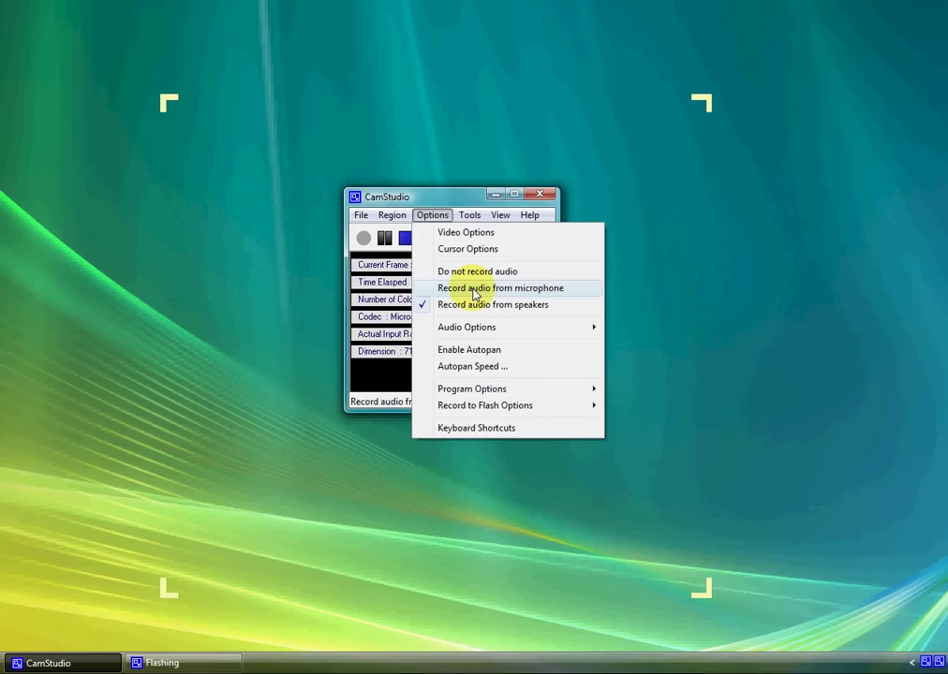
pyautogui.click(475, 294)
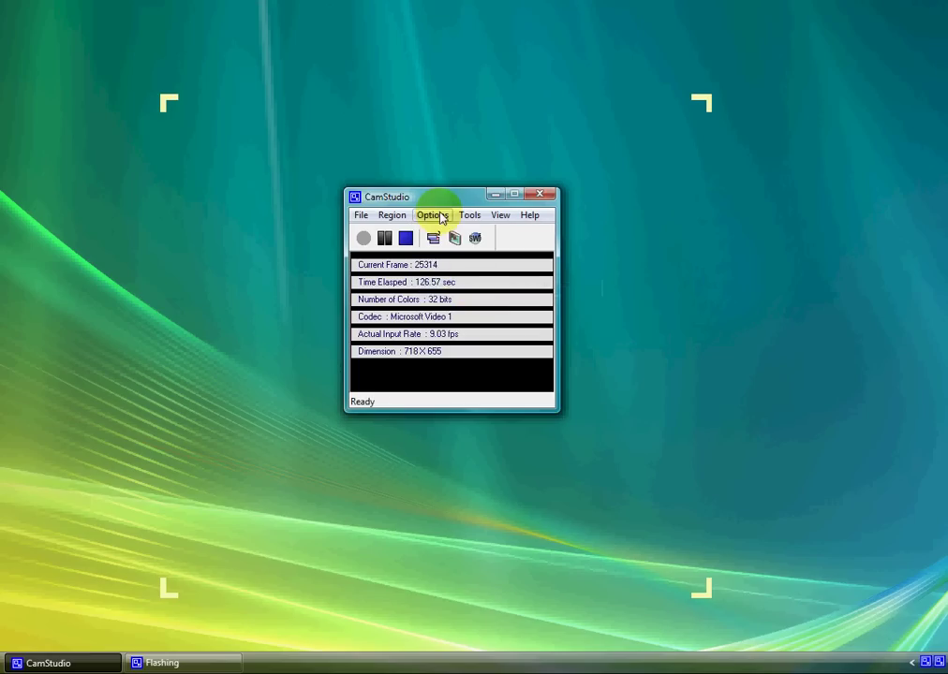
pyautogui.click(433, 215)
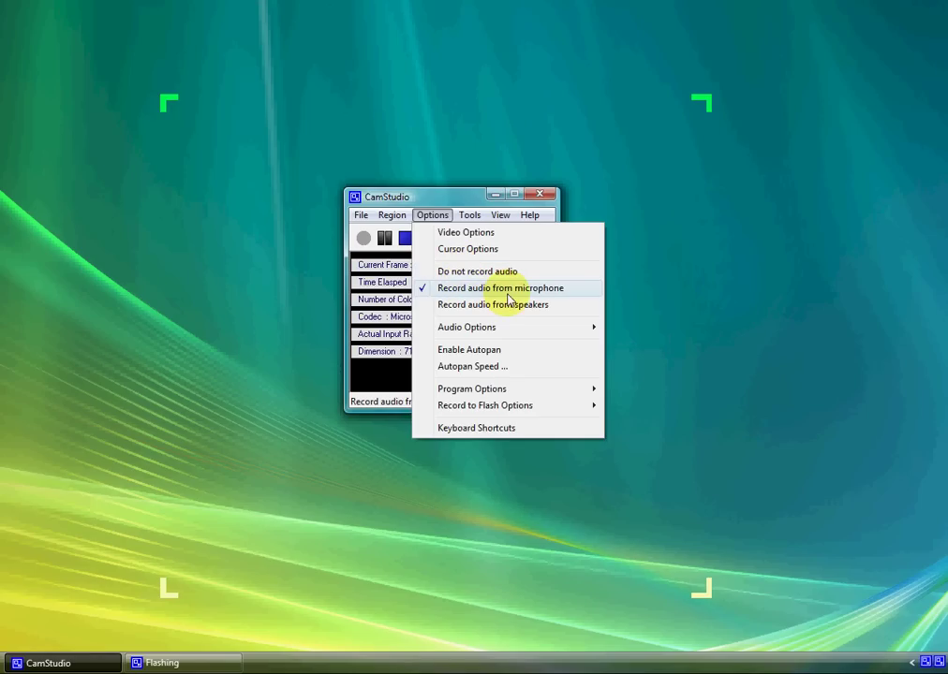
pyautogui.moveTo(521, 333)
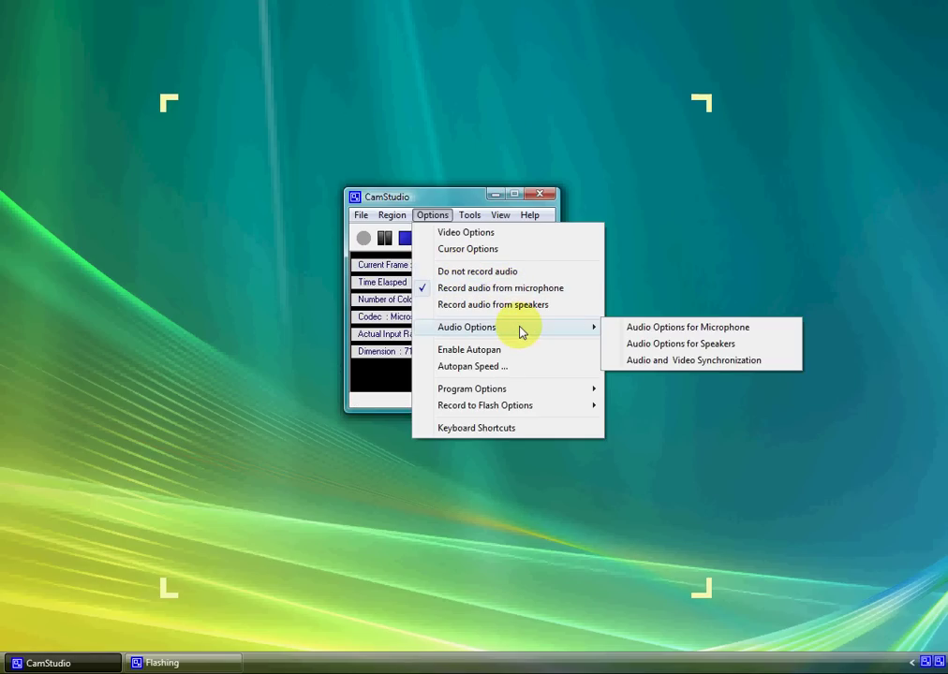
# In Audio Options for Microphone, try Default input device, then keep Microphone (Realtek High Definition).
pyautogui.click(650, 330)
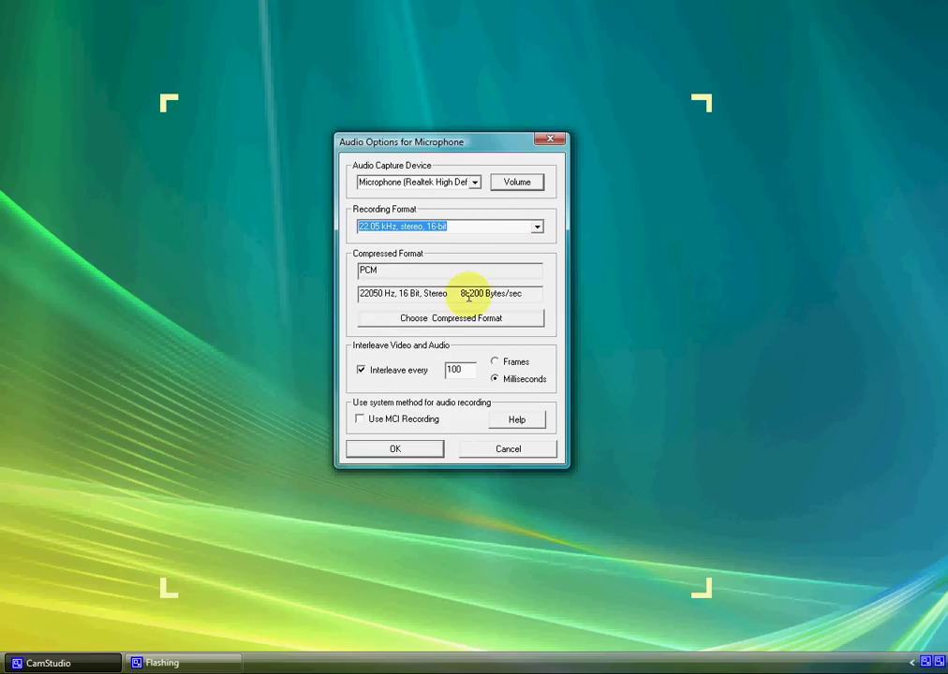
pyautogui.click(475, 182)
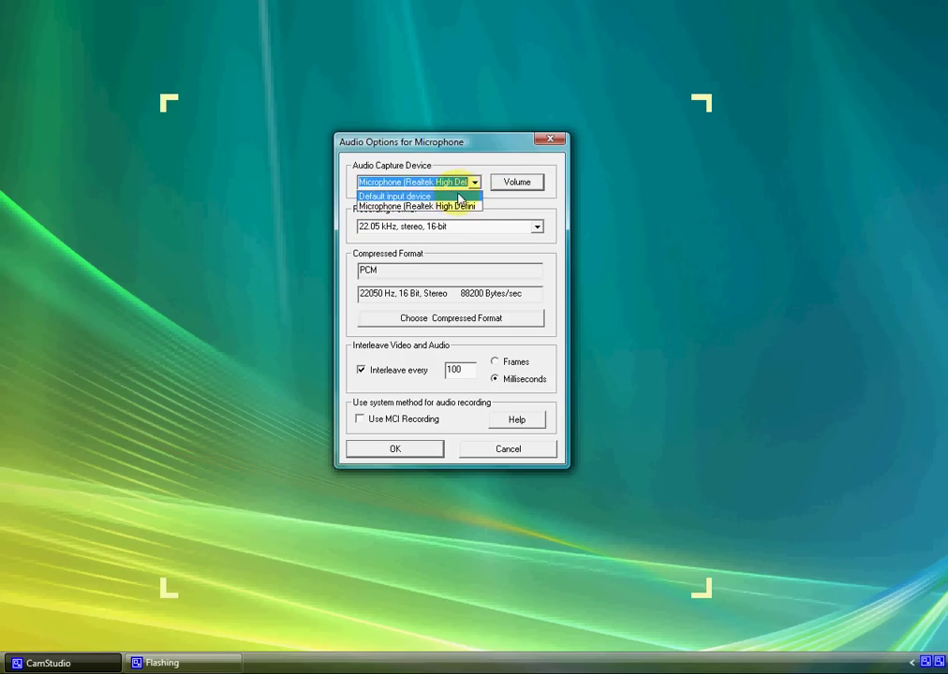
pyautogui.click(456, 198)
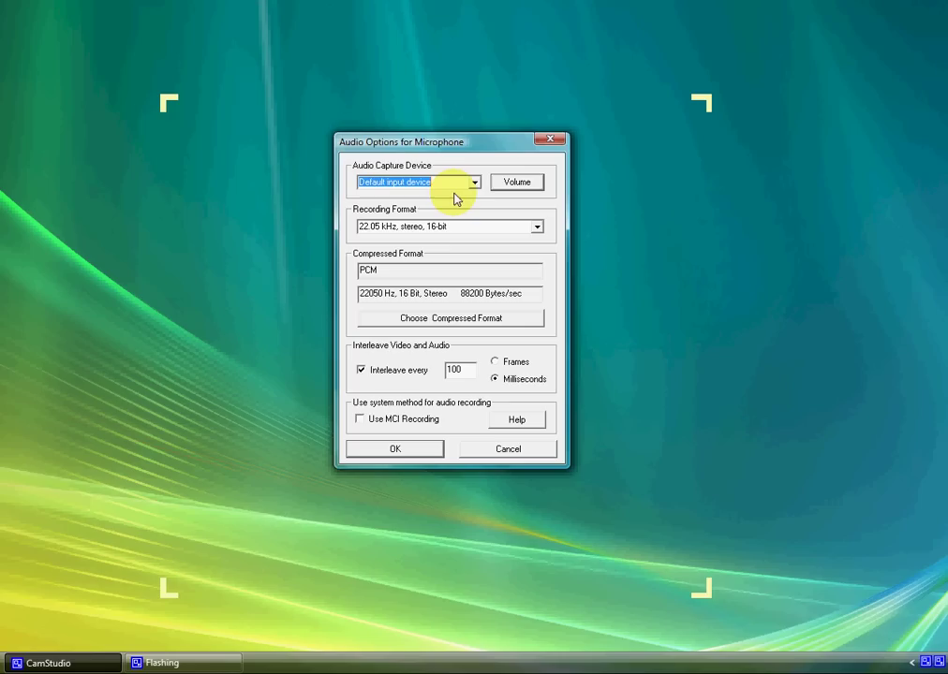
pyautogui.click(475, 183)
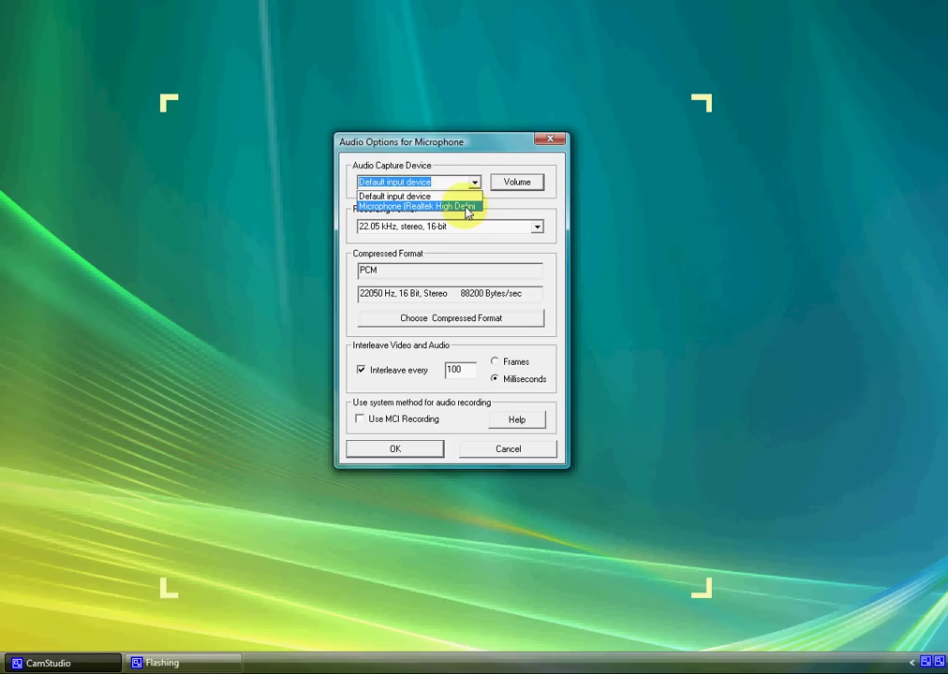
pyautogui.click(454, 206)
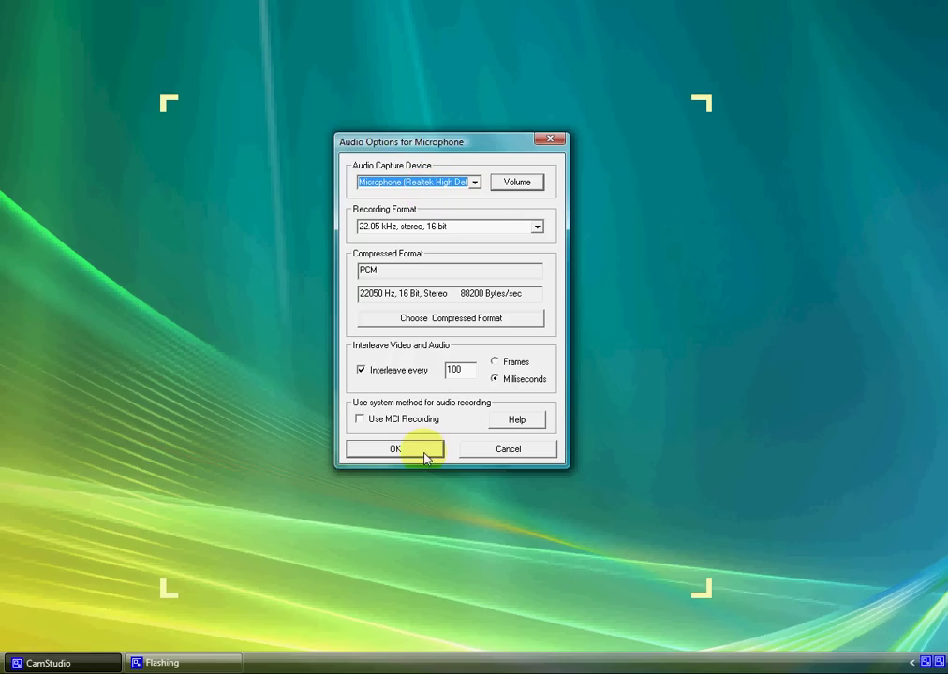
pyautogui.click(476, 184)
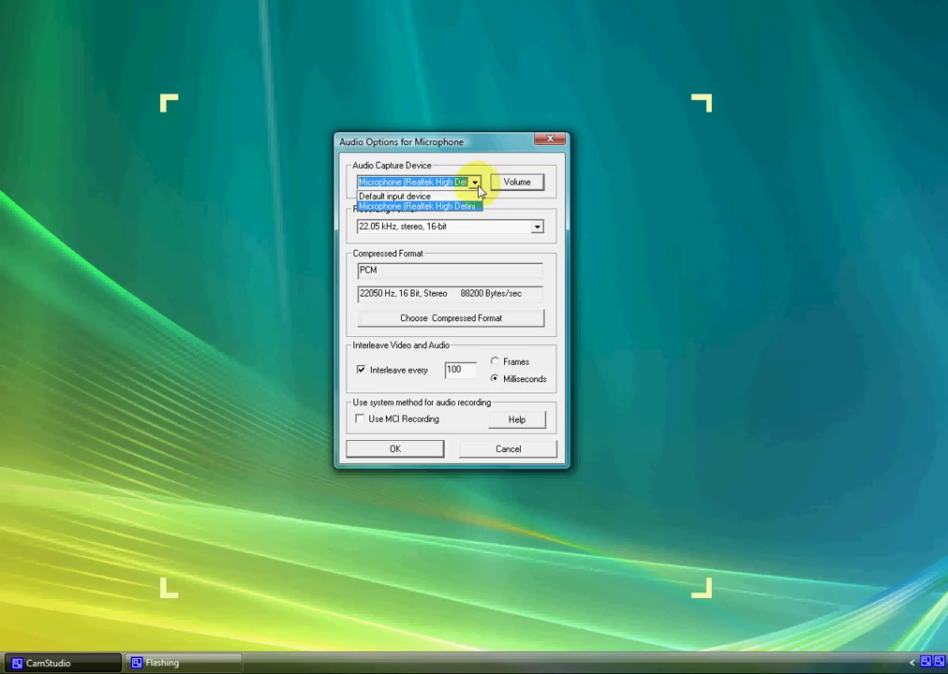
pyautogui.click(423, 206)
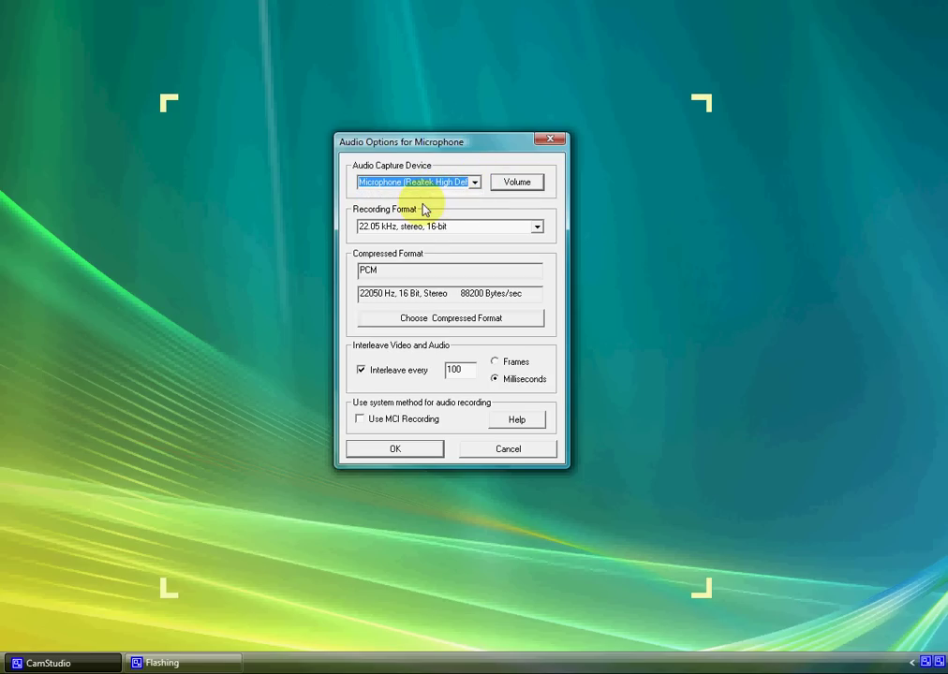
# Close the microphone dialog with OK and view the Program Options and Record to Flash Options submenus.
pyautogui.click(396, 448)
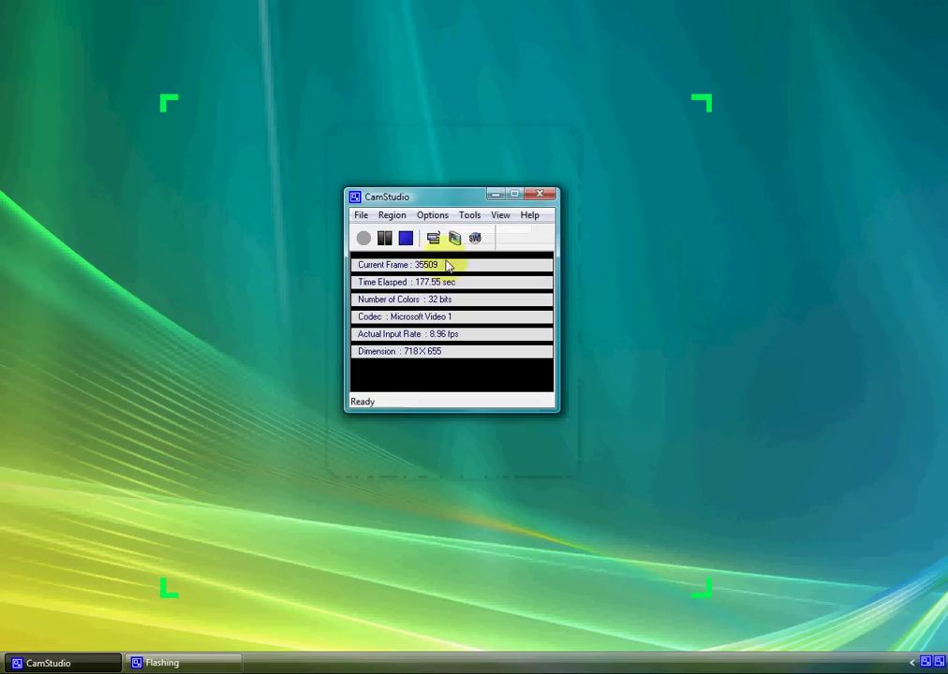
pyautogui.click(437, 216)
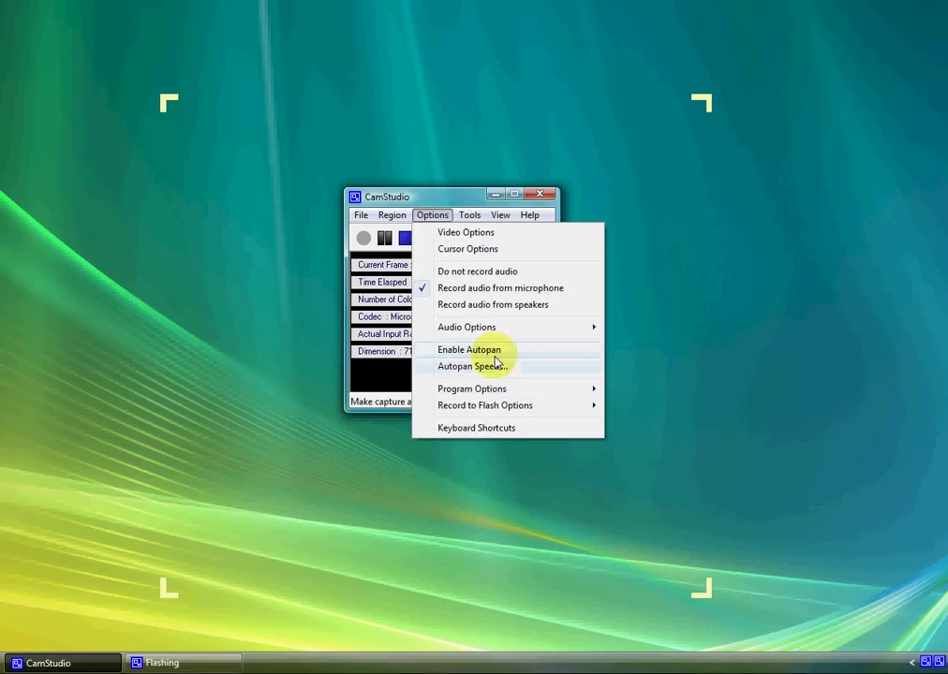
pyautogui.moveTo(508, 388)
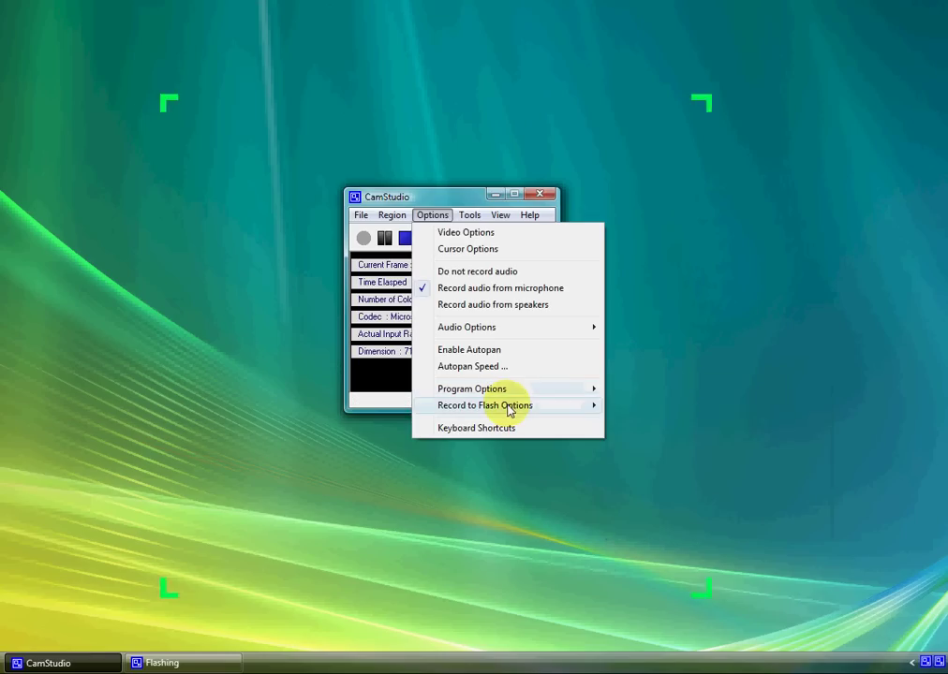
pyautogui.moveTo(561, 408)
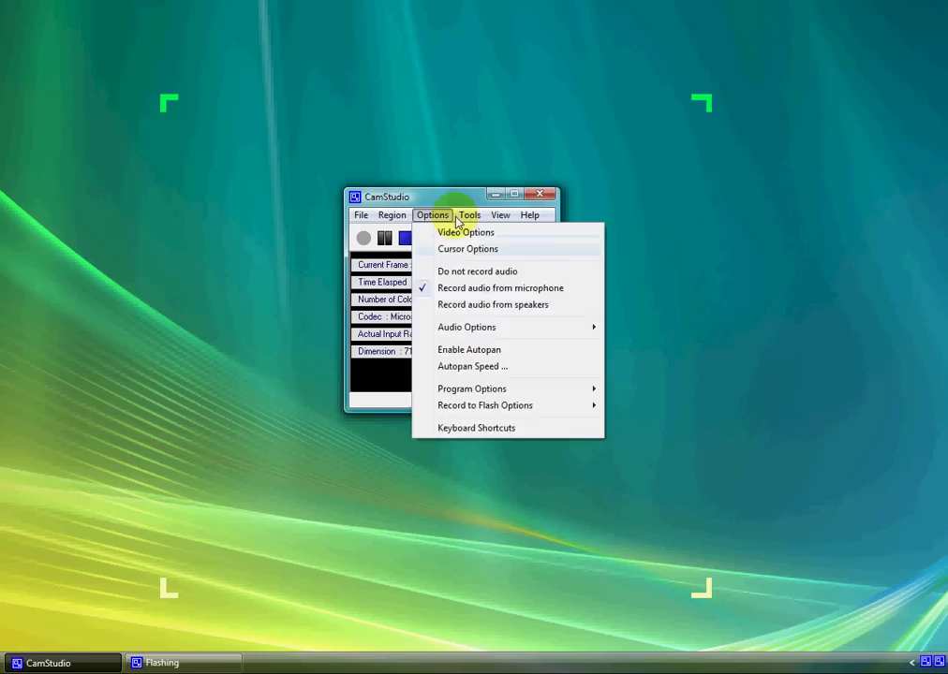
# Browse the Tools, View and Help menus, then close the Help menu.
pyautogui.moveTo(467, 214)
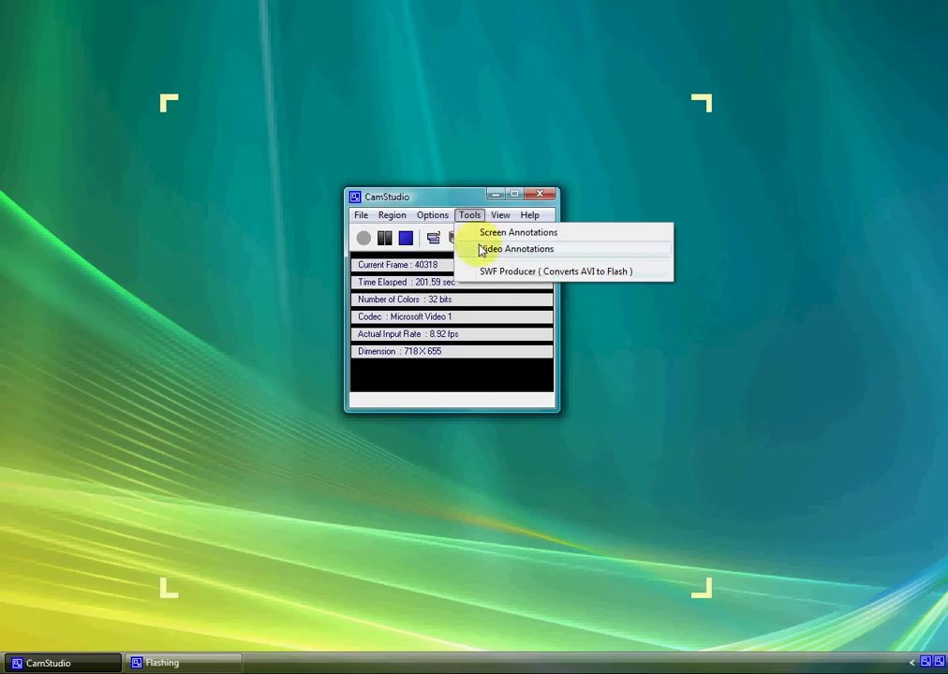
pyautogui.moveTo(497, 214)
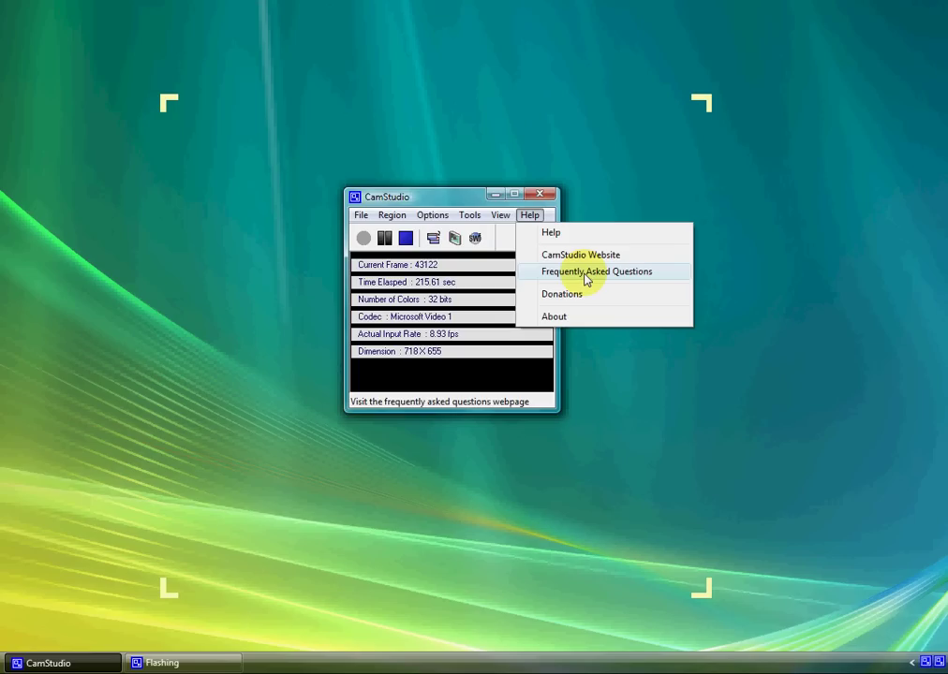
pyautogui.click(538, 216)
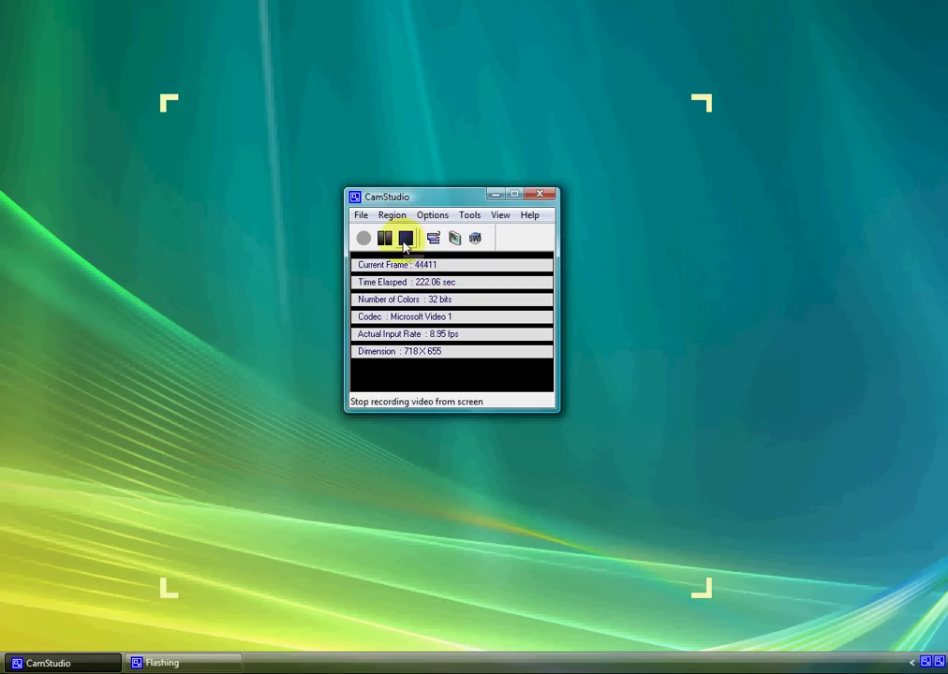
# Stop the recording and save it as test.avi in Public Downloads.
pyautogui.click(405, 240)
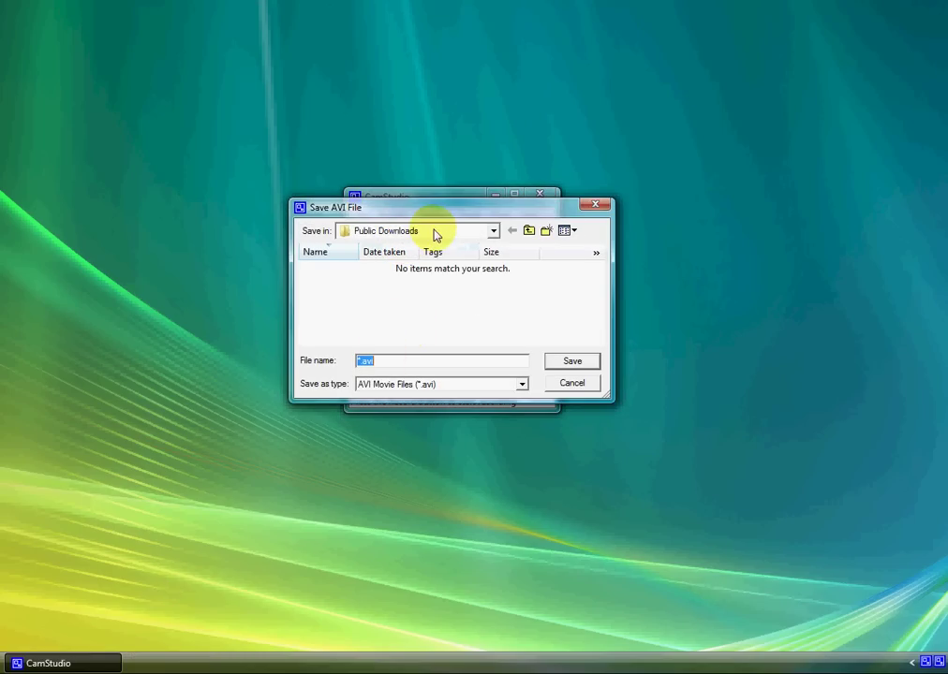
pyautogui.click(495, 232)
pyautogui.click(494, 232)
pyautogui.click(427, 298)
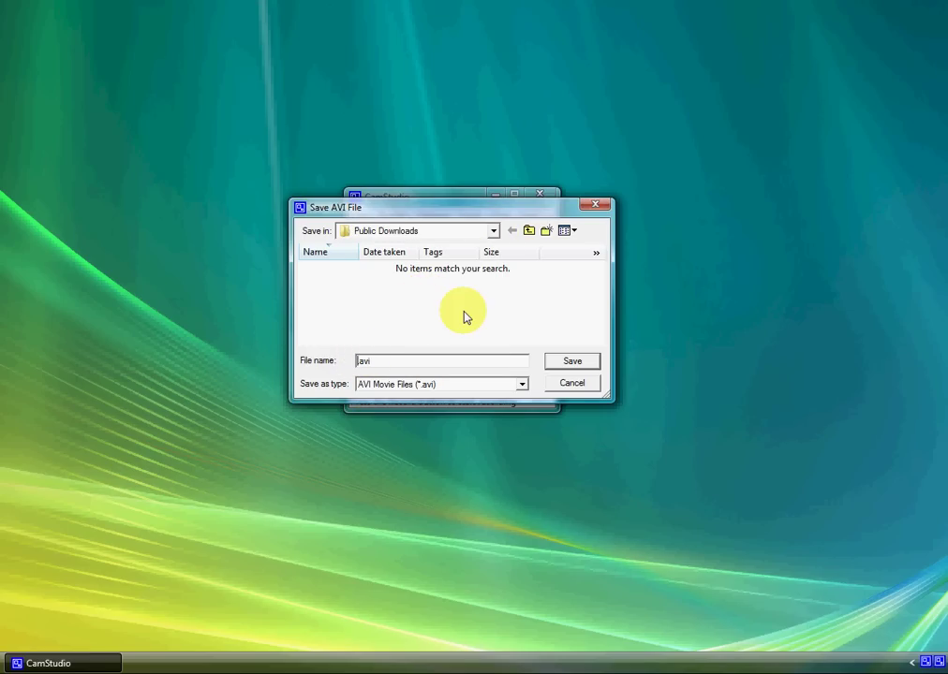
pyautogui.write('test')
pyautogui.press('Return')
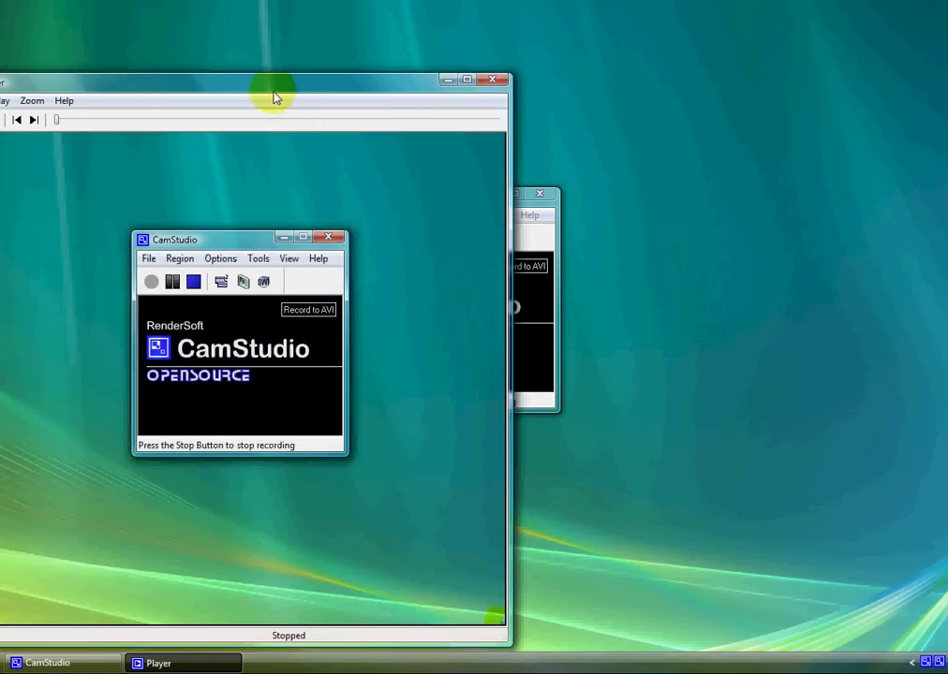
# Center the Player window, play the test recording, stop it, and rewind to the start.
pyautogui.moveTo(273, 94); pyautogui.dragTo(473, 64)
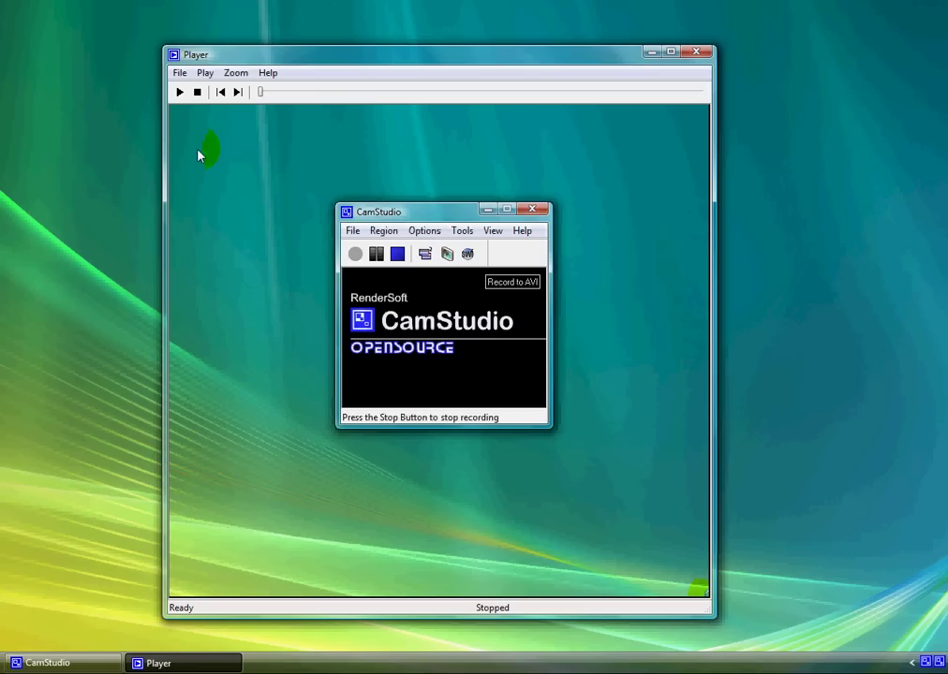
pyautogui.click(179, 93)
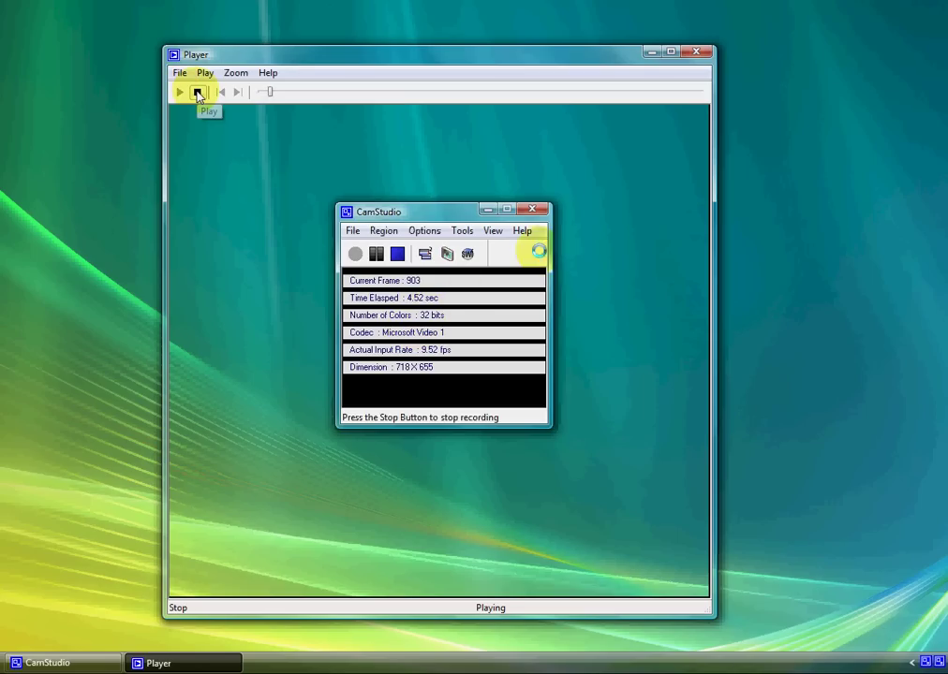
pyautogui.click(197, 93)
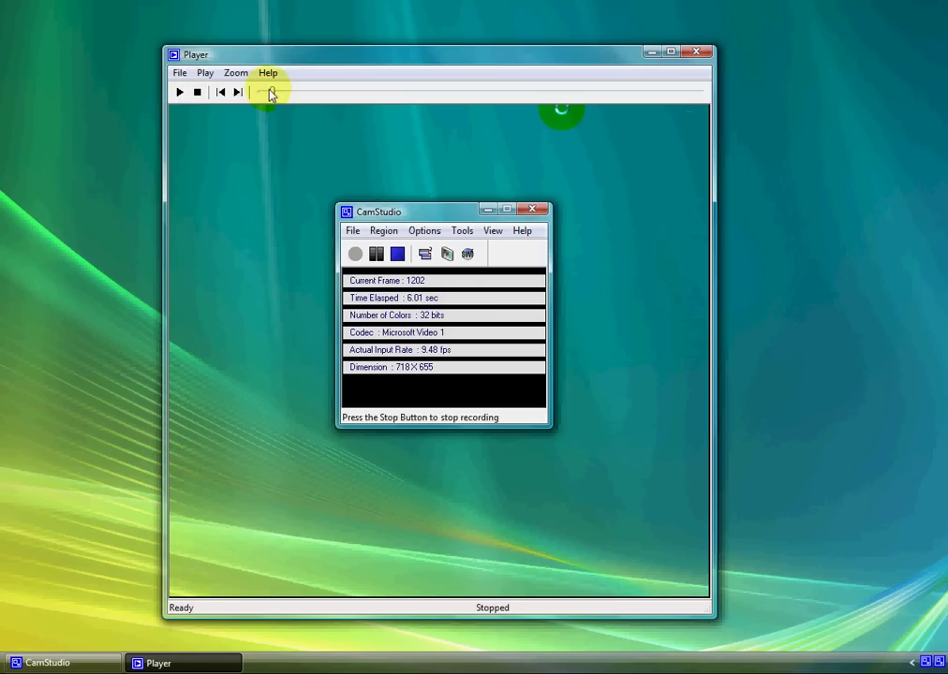
pyautogui.moveTo(273, 92); pyautogui.dragTo(255, 92)
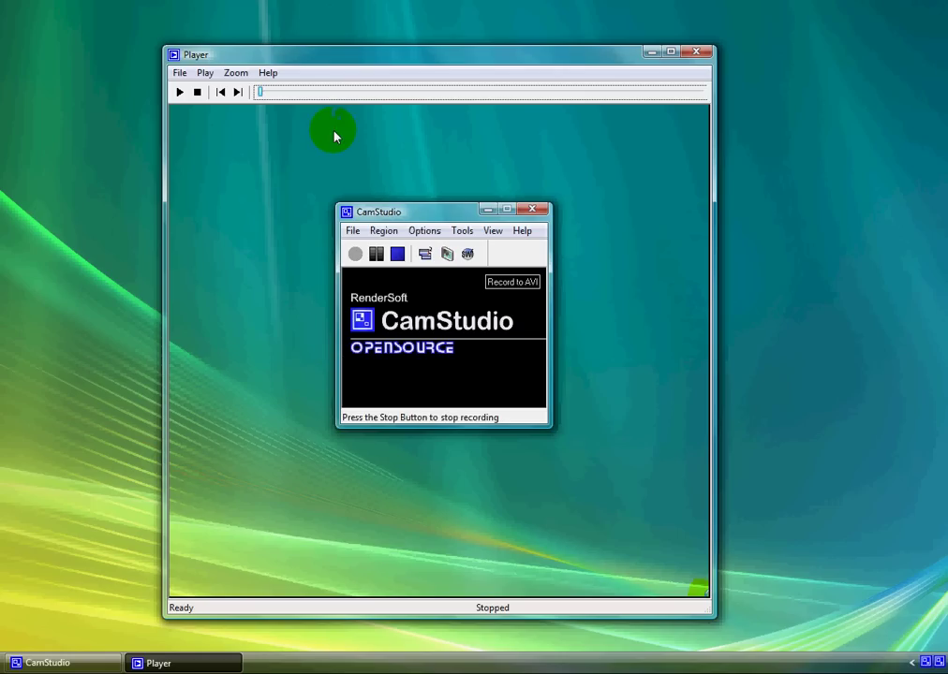
# Close the CamStudio Player window.
pyautogui.click(707, 51)
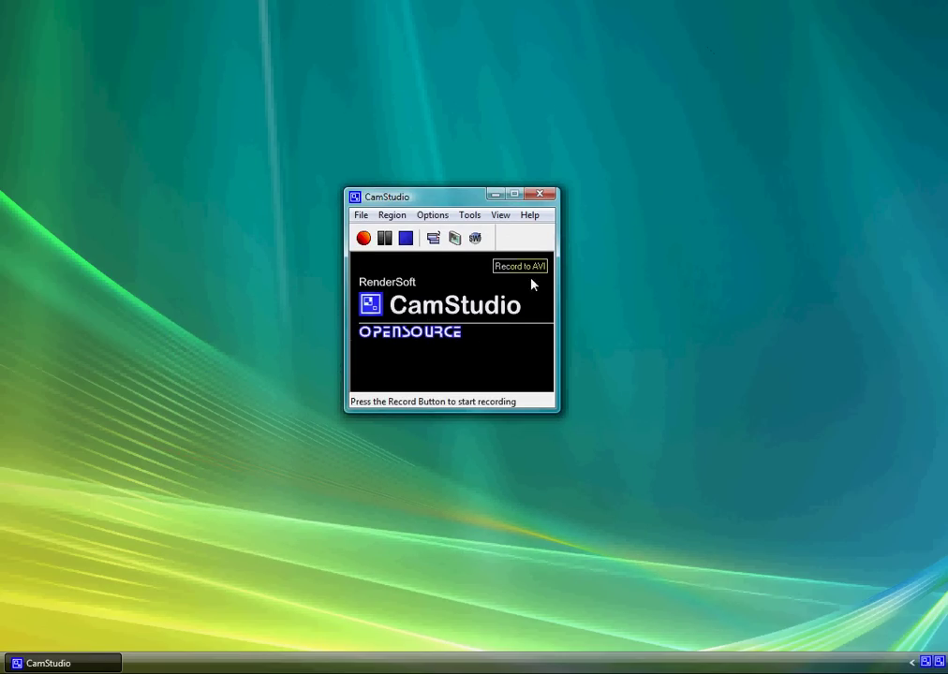